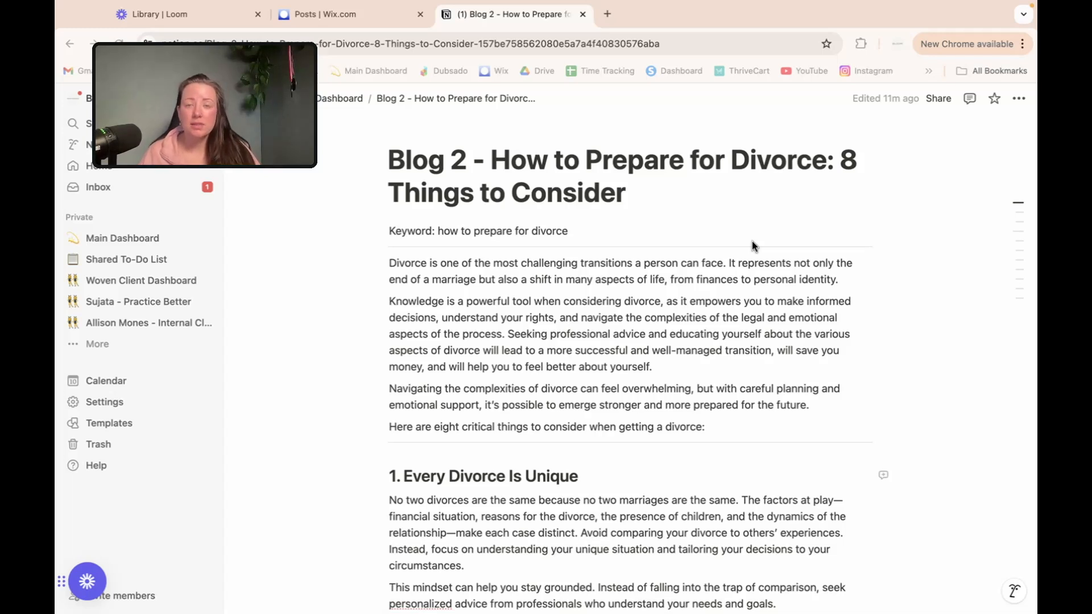
# Step: Select the draft's title text in the Notion blog draft to review it
pyautogui.click(550, 172)
pyautogui.click(548, 173)
pyautogui.moveTo(491, 173); pyautogui.dragTo(646, 218)
pyautogui.scroll(-3, 645, 218)
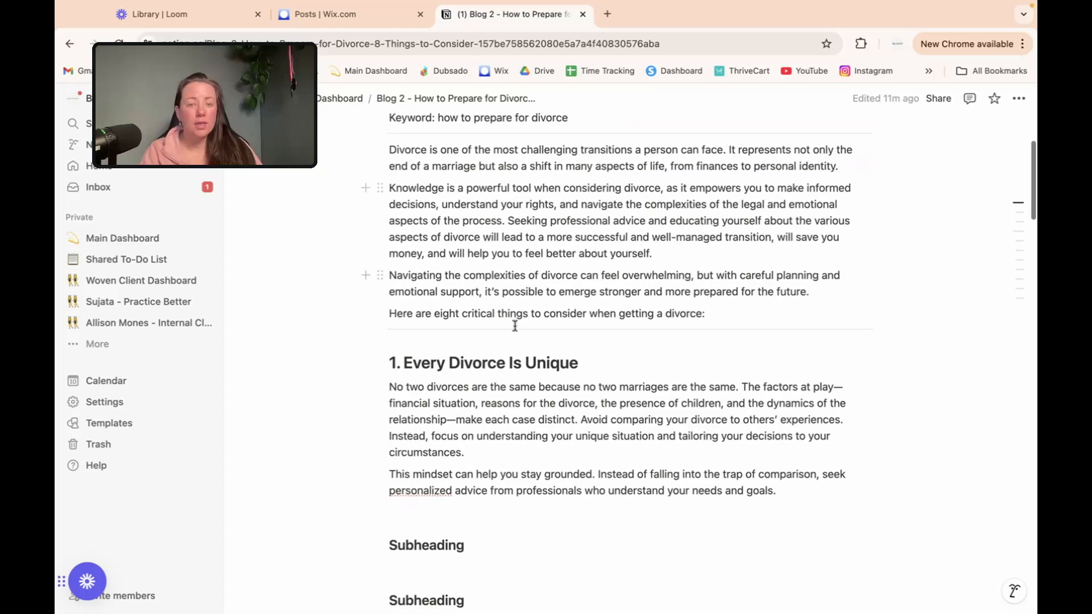
pyautogui.scroll(-1, 506, 362)
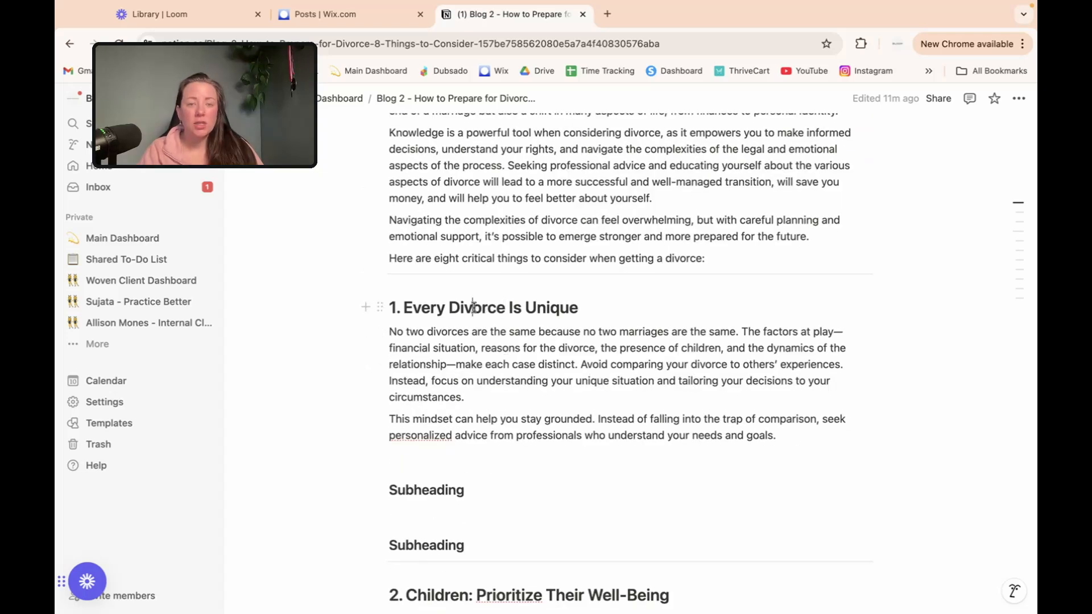
# Step: Check the heading '1. Every Divorce Is Unique' and the first Subheading placeholder
pyautogui.tripleClick(474, 308)
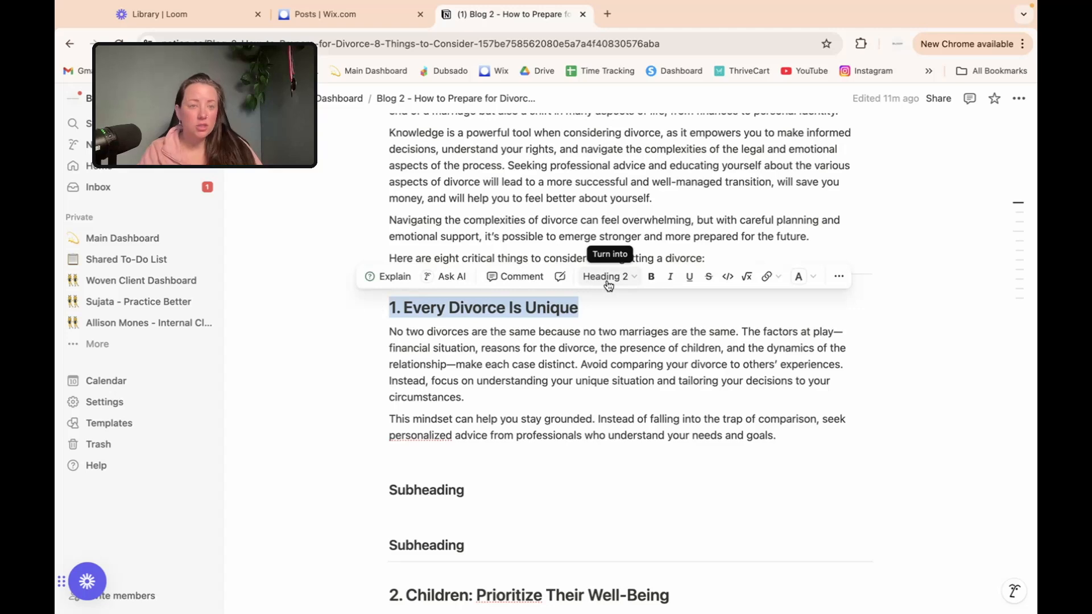
pyautogui.click(595, 303)
pyautogui.scroll(-1, 595, 303)
pyautogui.scroll(-2, 595, 302)
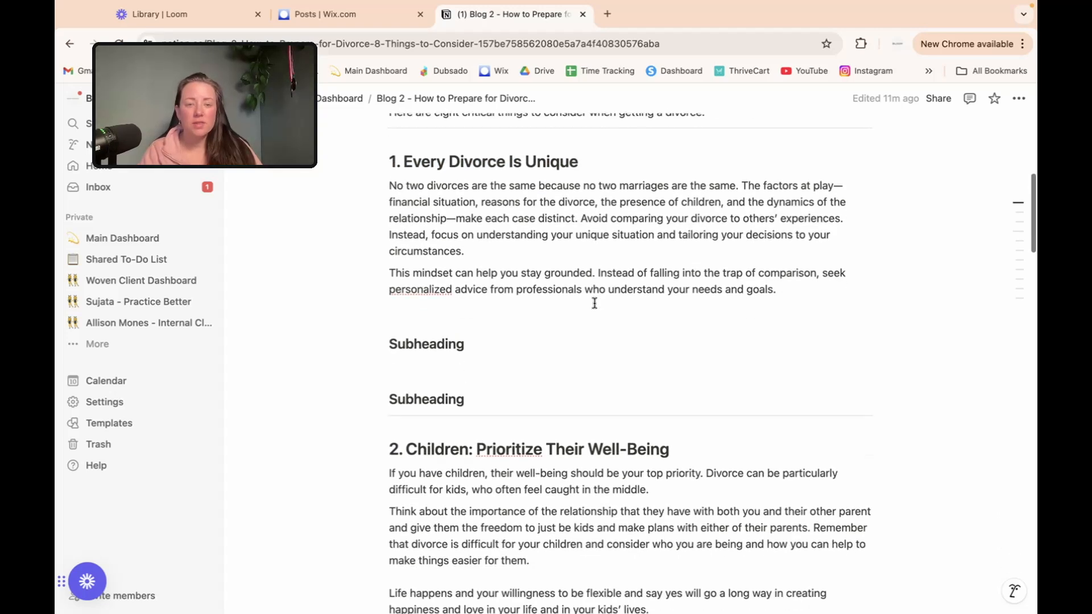
pyautogui.doubleClick(447, 337)
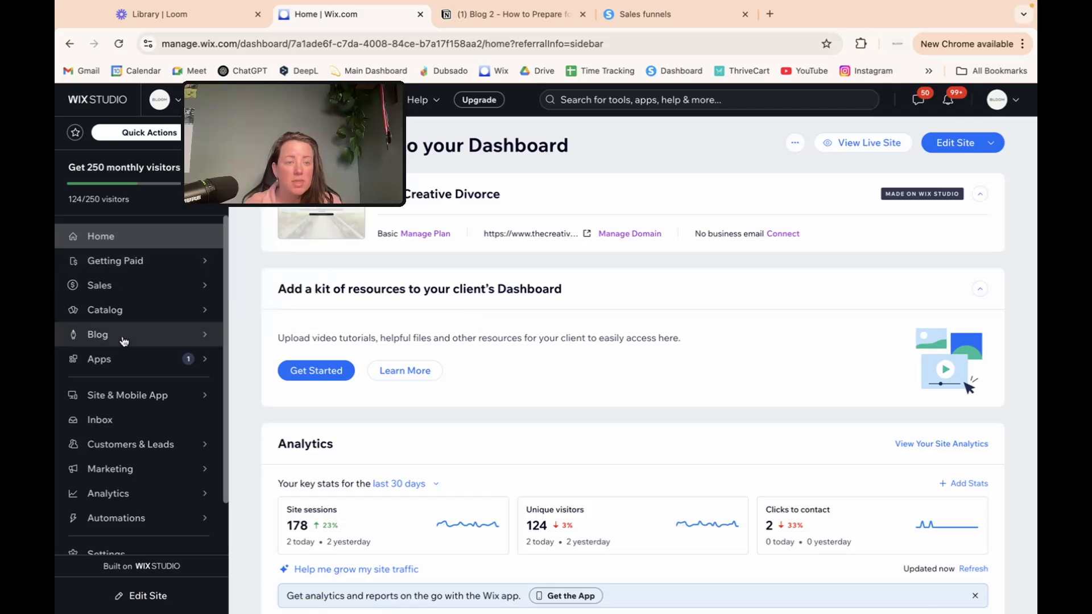
# Step: Start a new blank post from the dashboard's Blog Posts list
pyautogui.moveTo(103, 335)
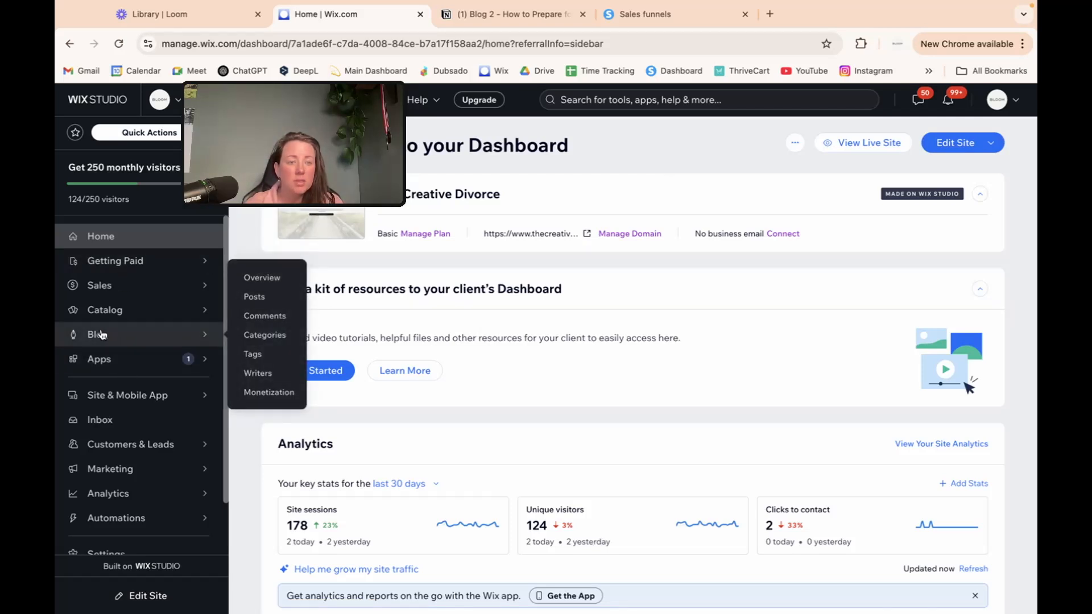
pyautogui.click(261, 298)
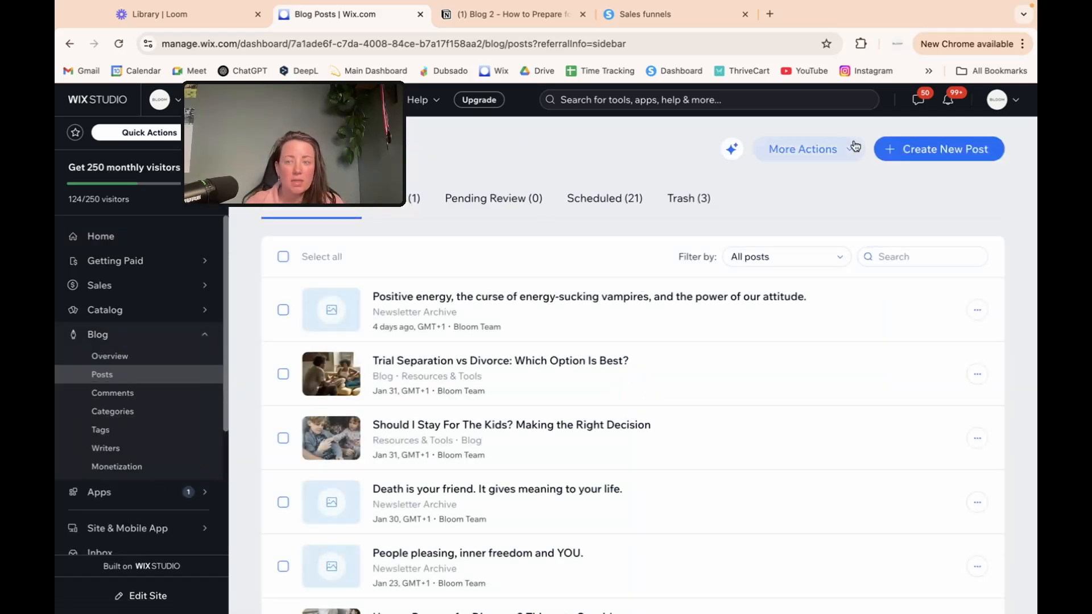
pyautogui.click(933, 150)
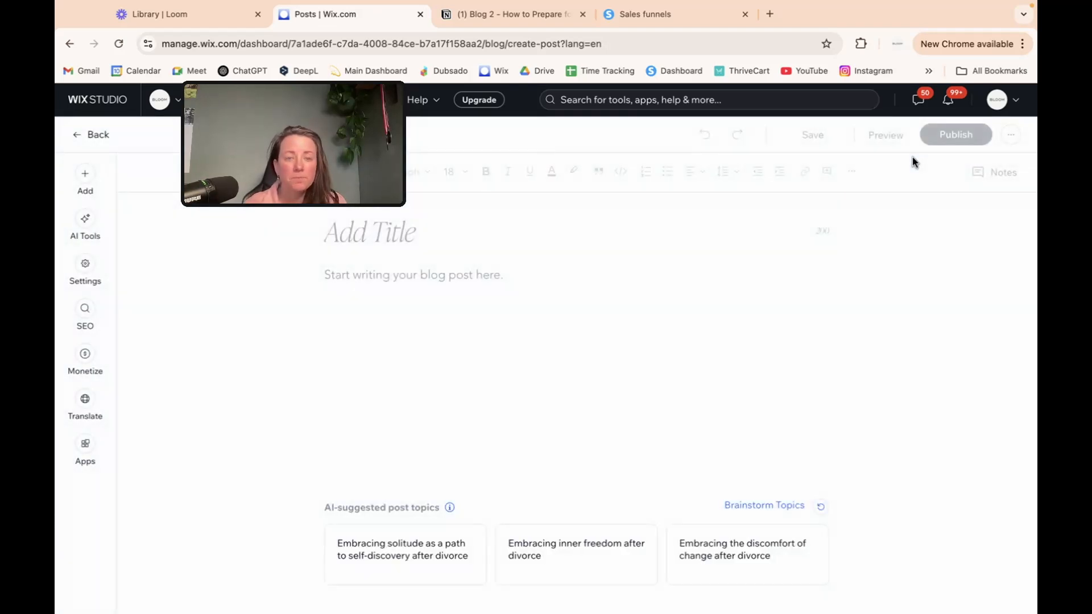
pyautogui.click(509, 16)
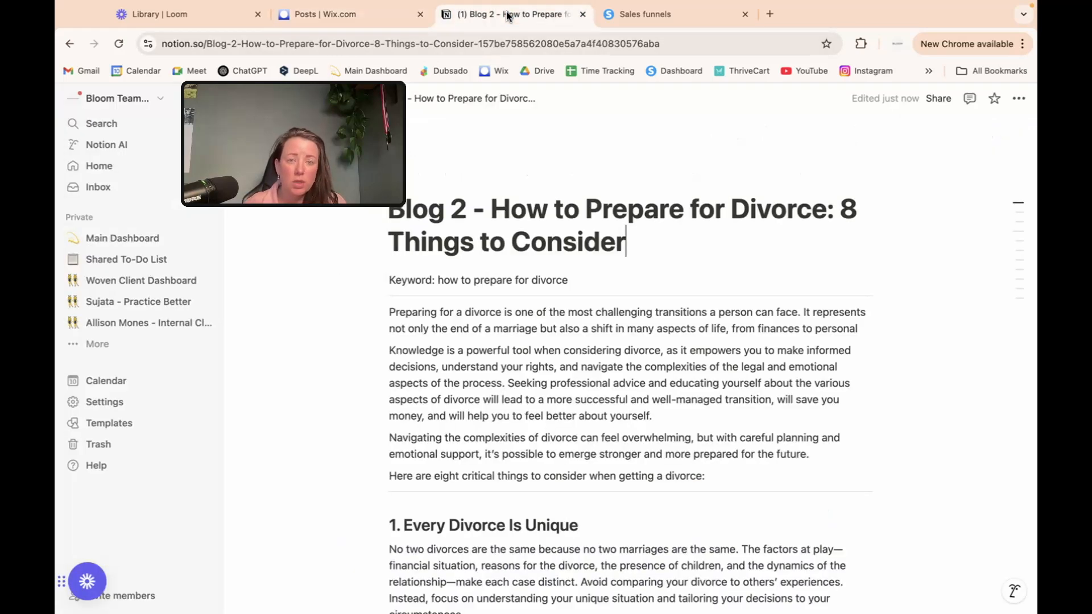
# Step: Paste the title 'How to Prepare for Divorce: 8 Things to Consider' into the new Wix post
pyautogui.moveTo(626, 241); pyautogui.dragTo(497, 208)
pyautogui.hotkey('ctrl', 'c')
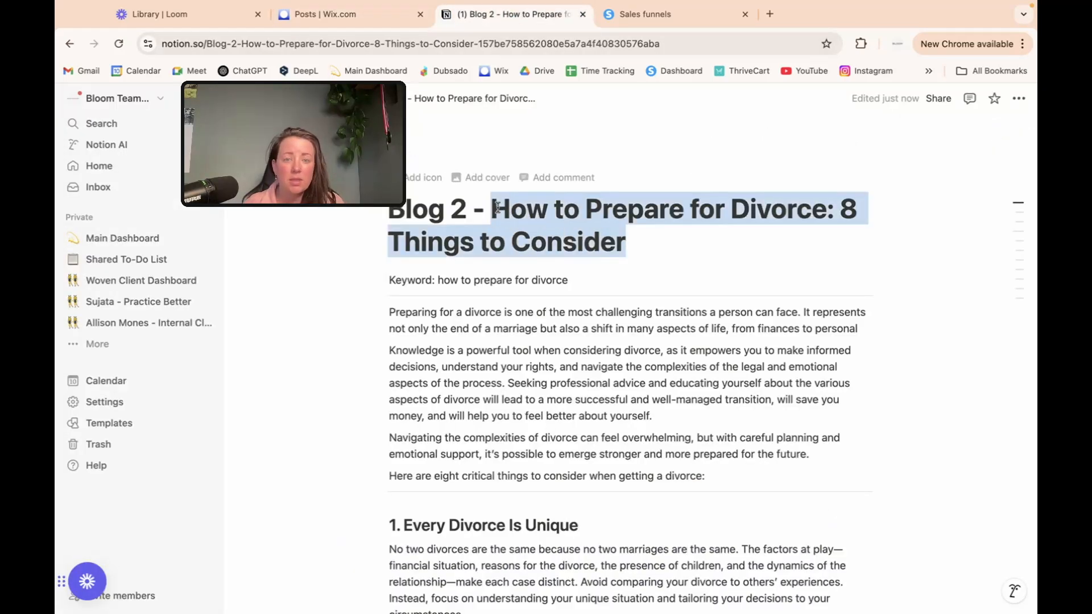
pyautogui.click(377, 16)
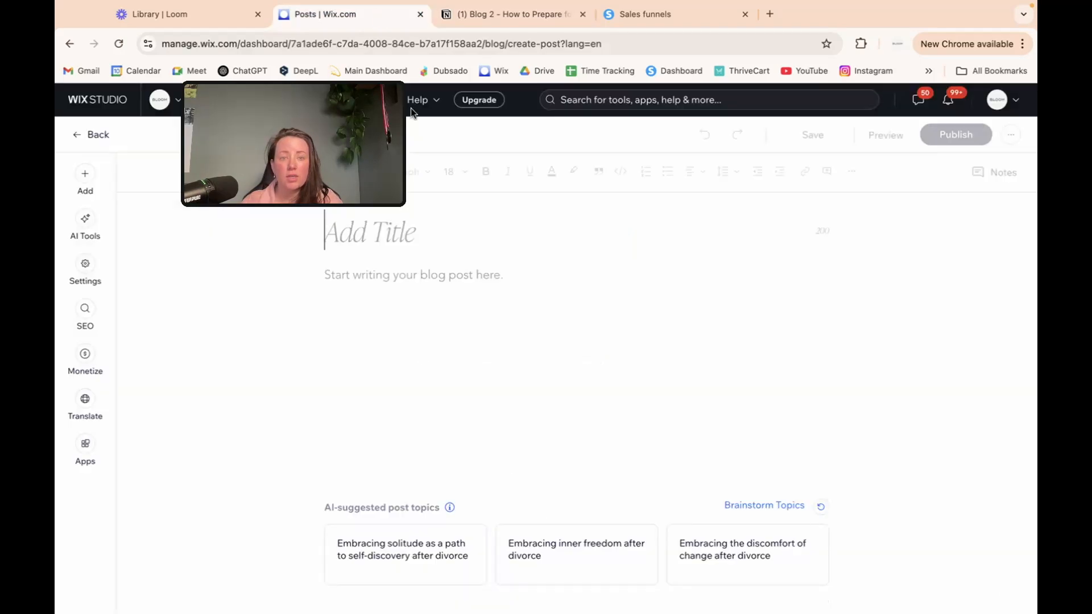
pyautogui.click(451, 231)
pyautogui.hotkey('ctrl', 'v')
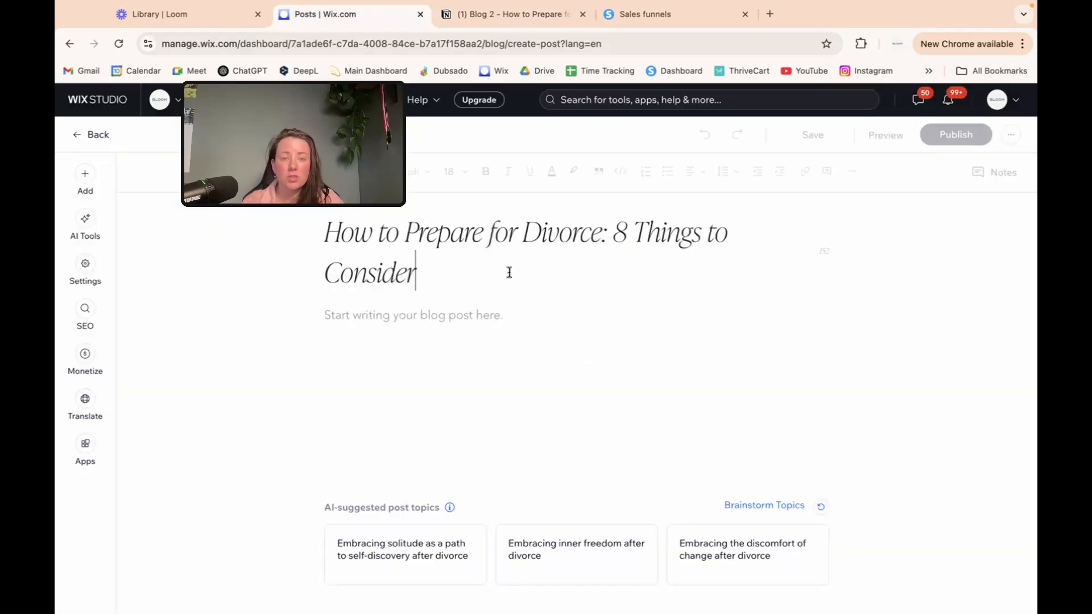
# Step: Copy the article body from the Notion draft, starting at 'Preparing'
pyautogui.click(501, 14)
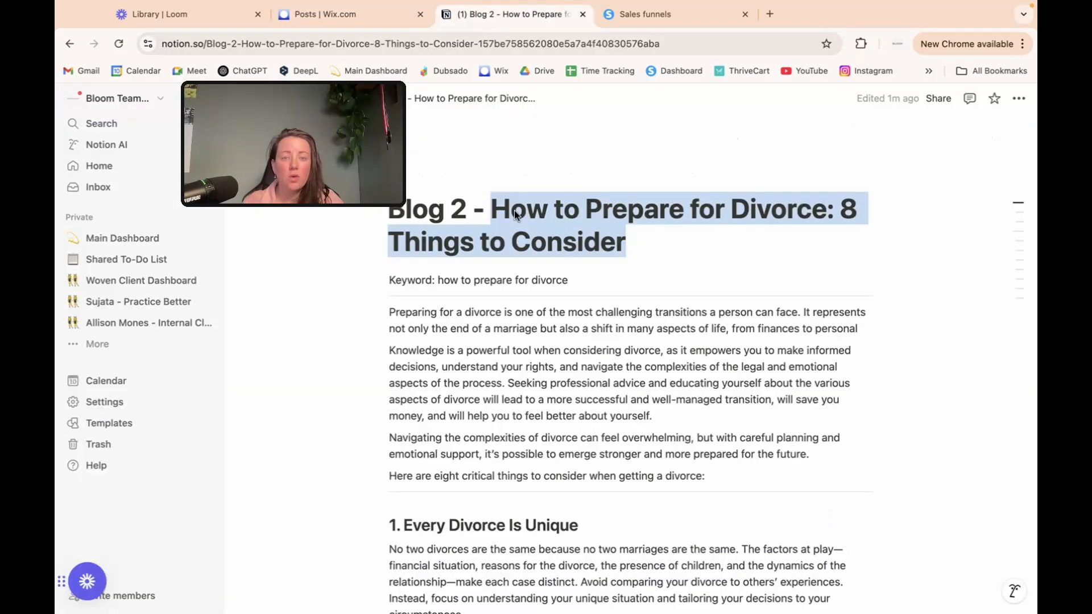
pyautogui.moveTo(395, 311); pyautogui.dragTo(715, 444)
pyautogui.hotkey('ctrl', 'c')
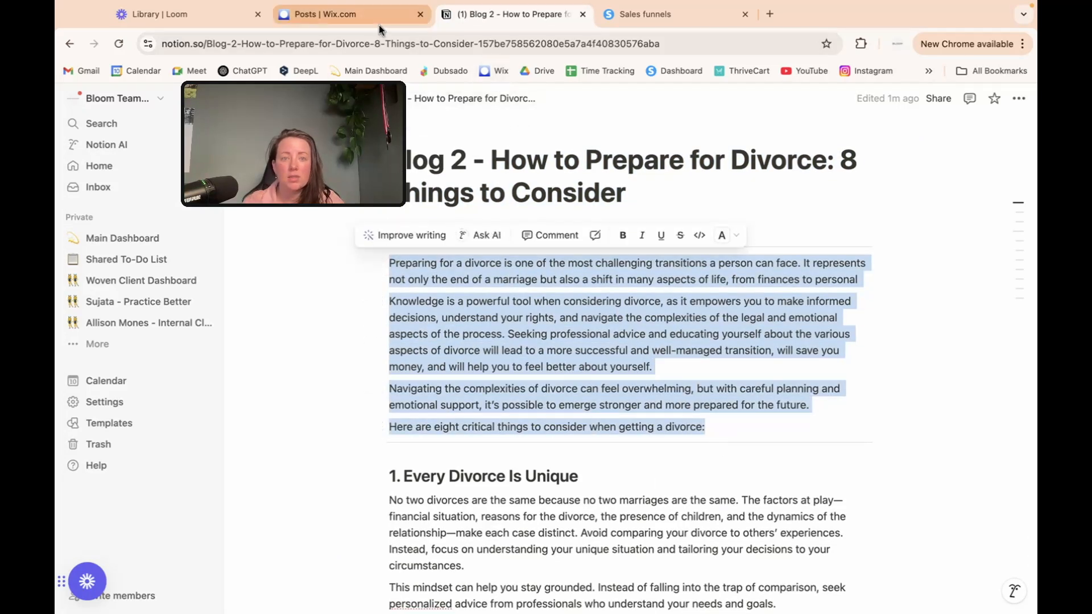
pyautogui.click(379, 25)
pyautogui.click(480, 10)
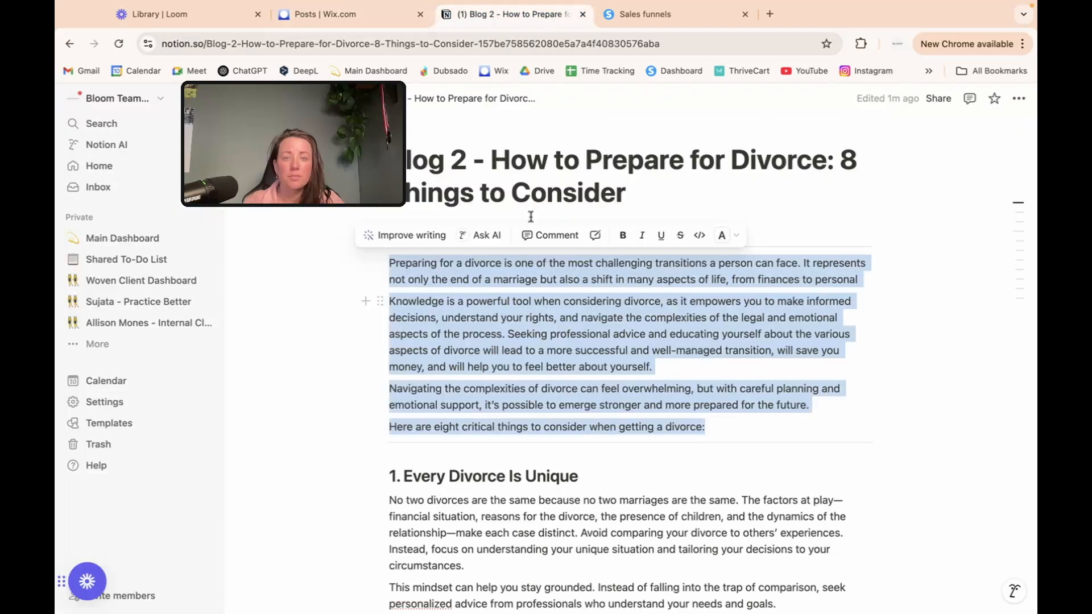
pyautogui.click(409, 251)
pyautogui.moveTo(390, 261); pyautogui.dragTo(597, 319)
pyautogui.scroll(-3, 597, 320)
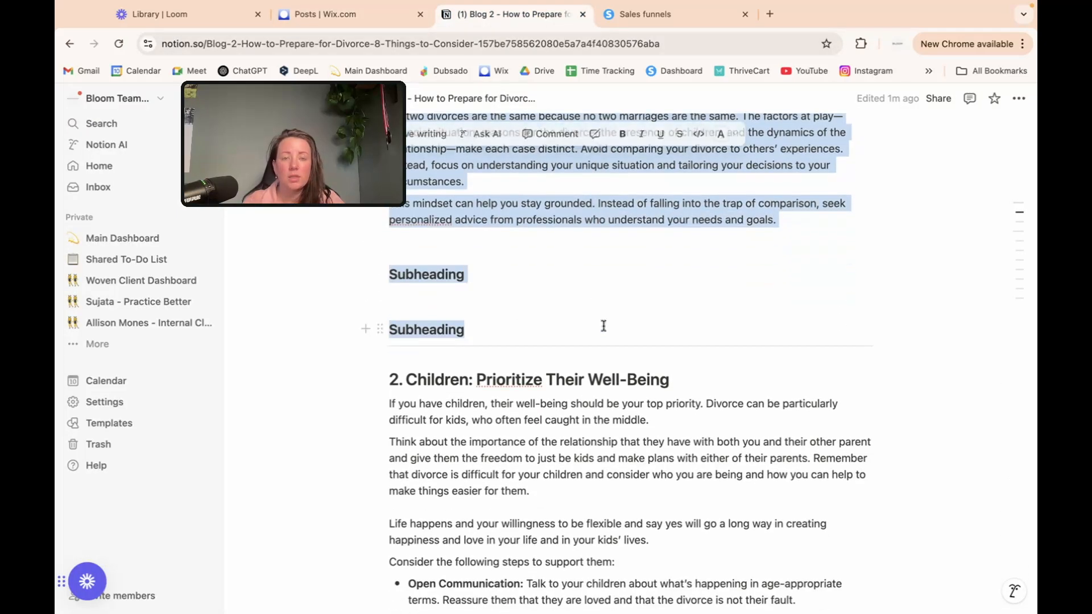
pyautogui.click(372, 14)
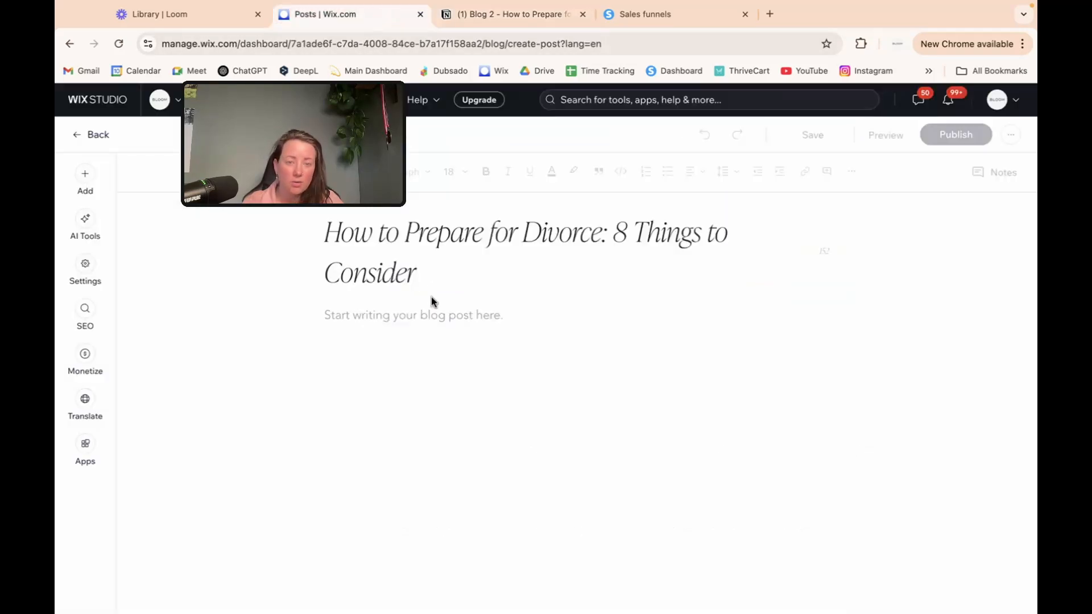
# Step: Paste the article into the post body and end the first paragraph with a period
pyautogui.click(434, 315)
pyautogui.hotkey('ctrl', 'v')
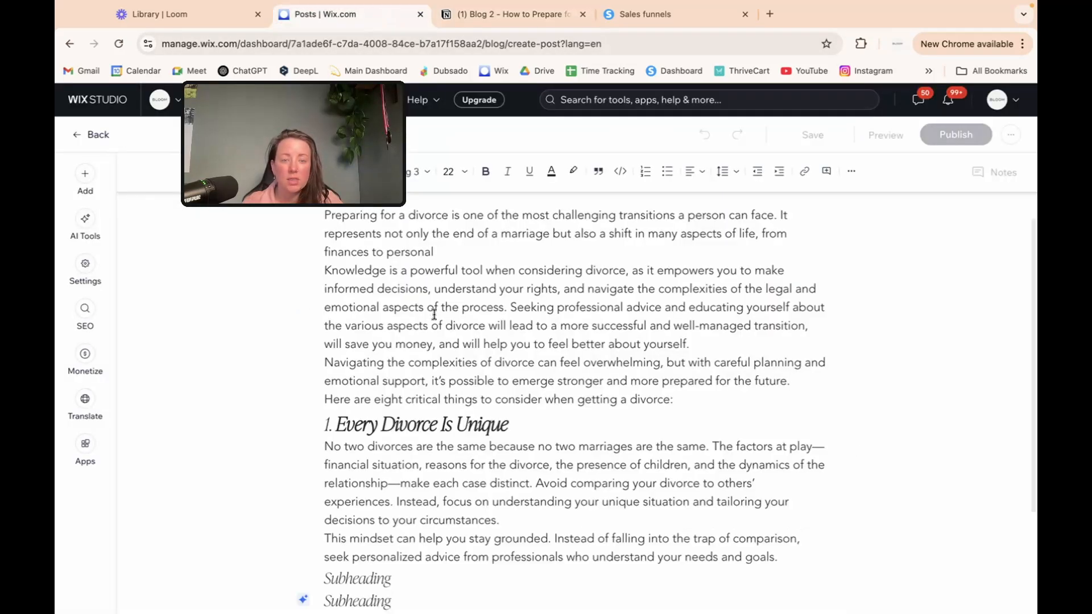
pyautogui.click(468, 348)
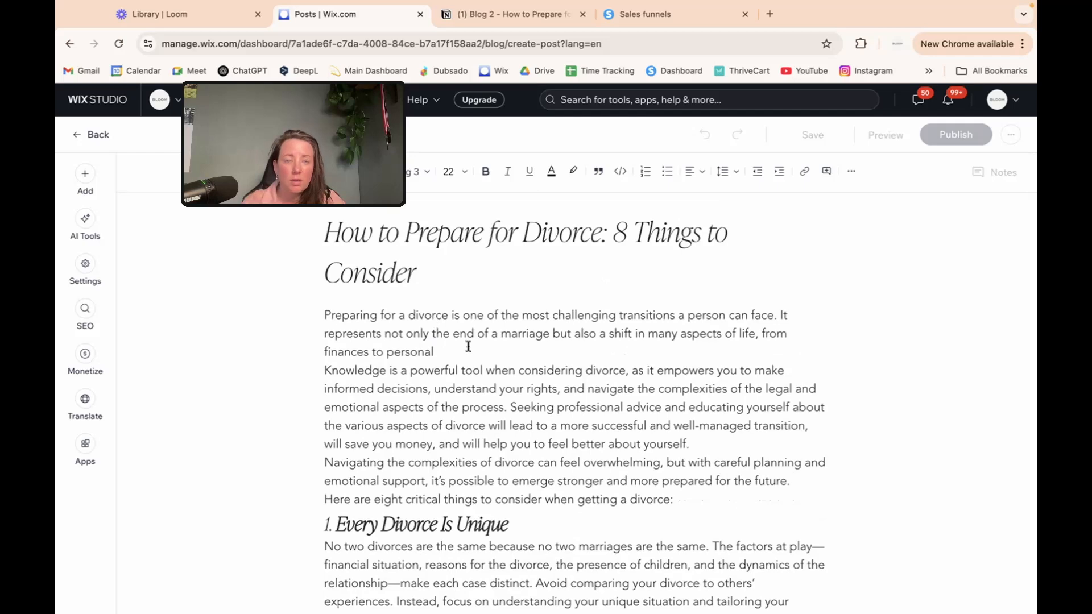
pyautogui.write('.')
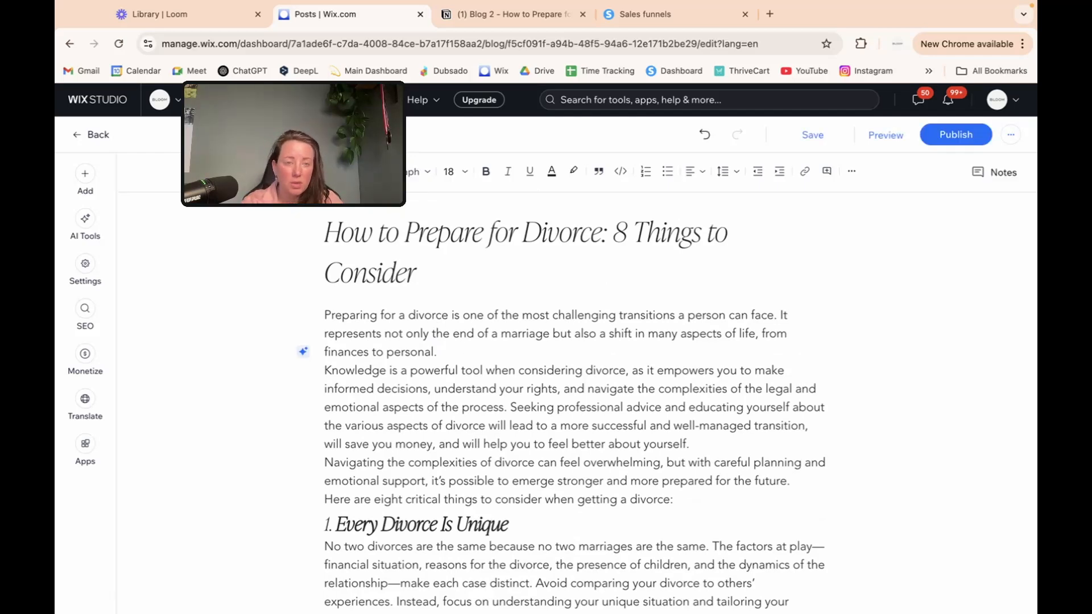
pyautogui.press('Return')
pyautogui.press('BackSpace')
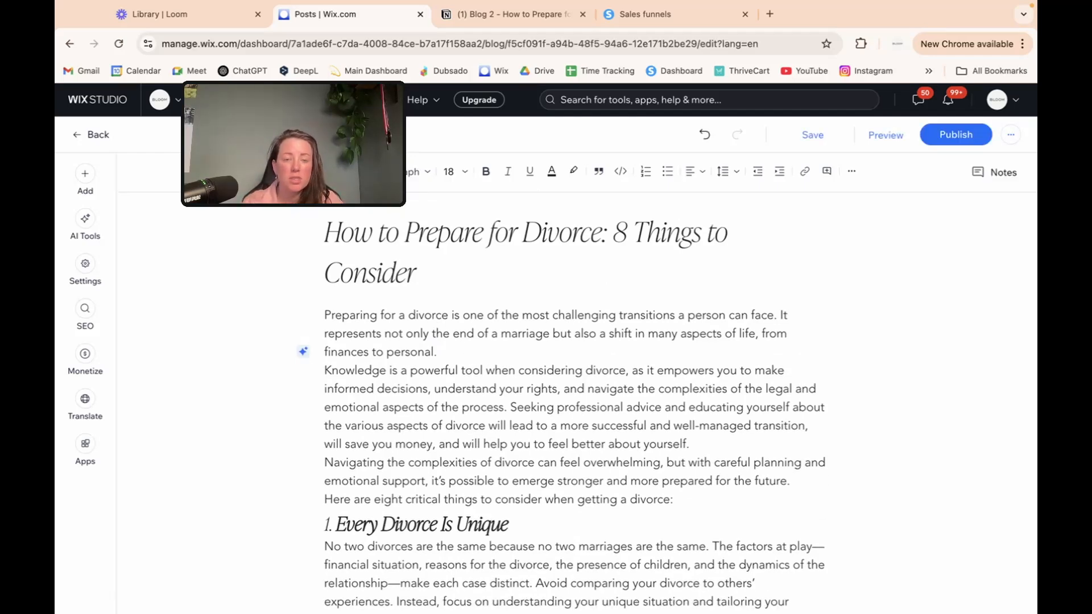
# Step: Add blank lines after the first and second intro paragraphs and the intro's last sentence
pyautogui.scroll(-3, 549, 388)
pyautogui.scroll(-1, 549, 391)
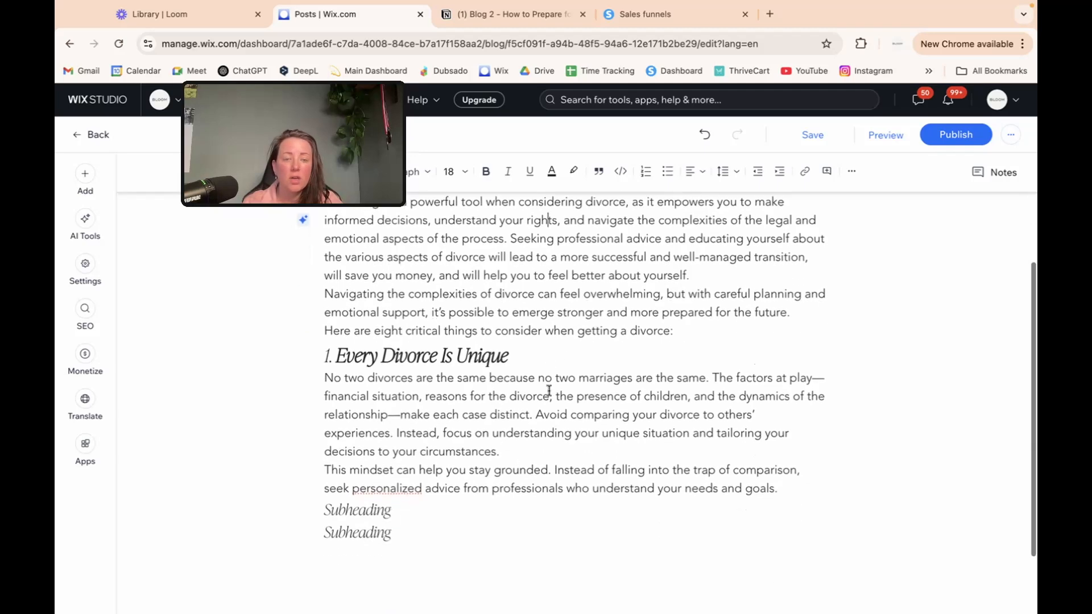
pyautogui.scroll(4, 549, 391)
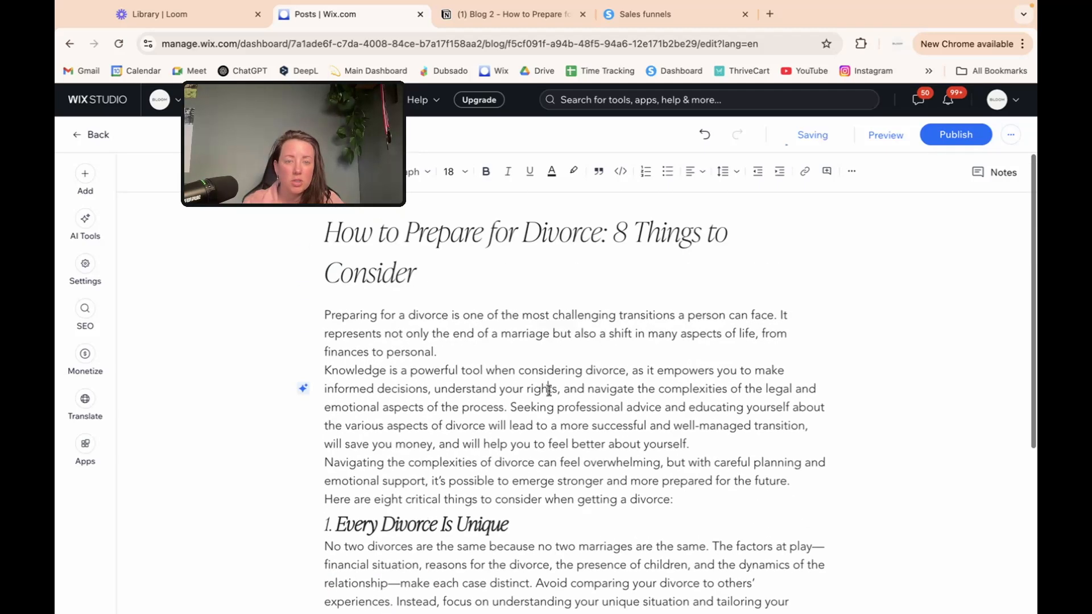
pyautogui.click(474, 351)
pyautogui.press('Return')
pyautogui.scroll(-2, 660, 373)
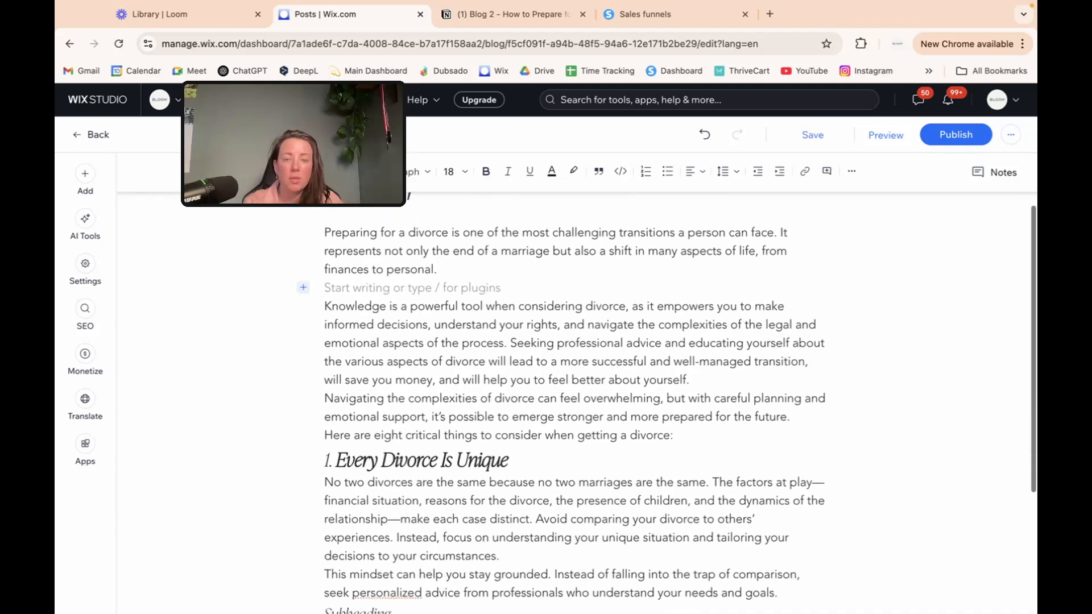
pyautogui.click(700, 356)
pyautogui.press('Return')
pyautogui.click(681, 432)
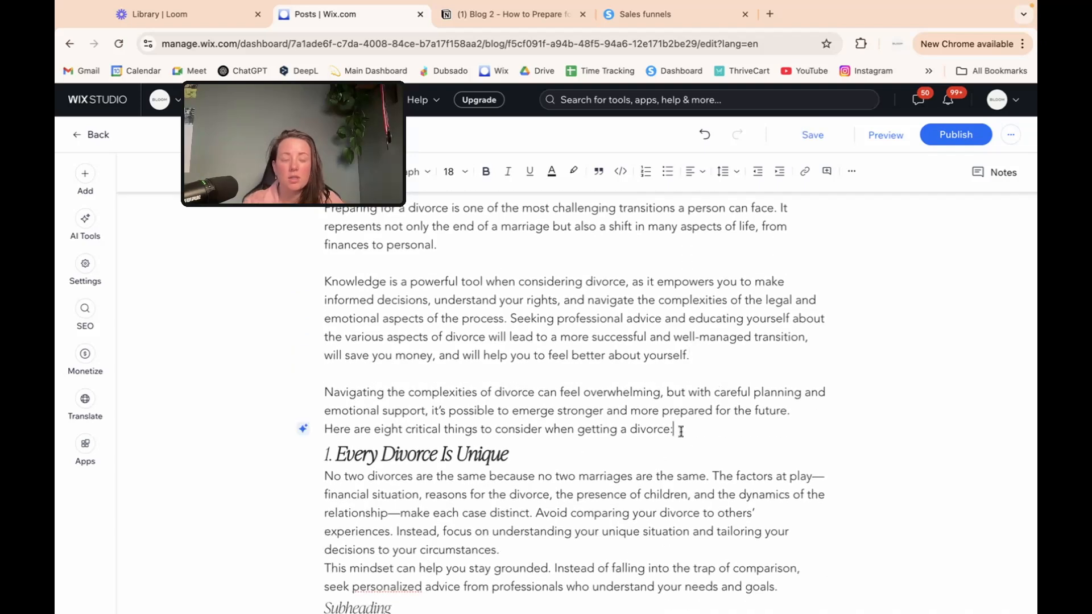
pyautogui.press('Return')
pyautogui.scroll(-3, 548, 425)
pyautogui.click(548, 425)
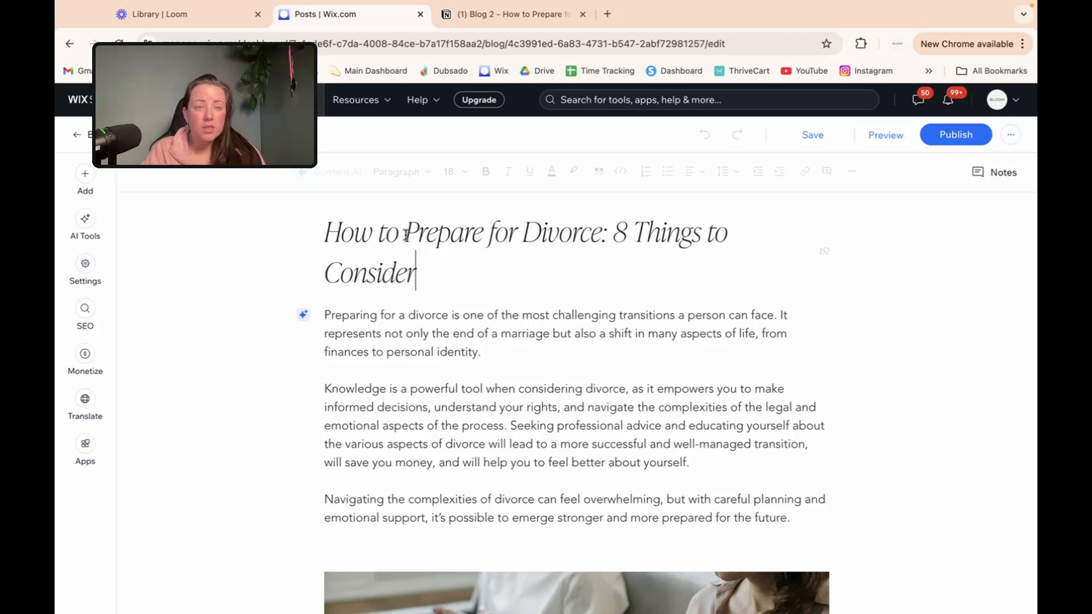
# Step: Highlight the keyword in the title and first sentence, and view all open windows side by side
pyautogui.moveTo(324, 234); pyautogui.dragTo(604, 244)
pyautogui.click(464, 278)
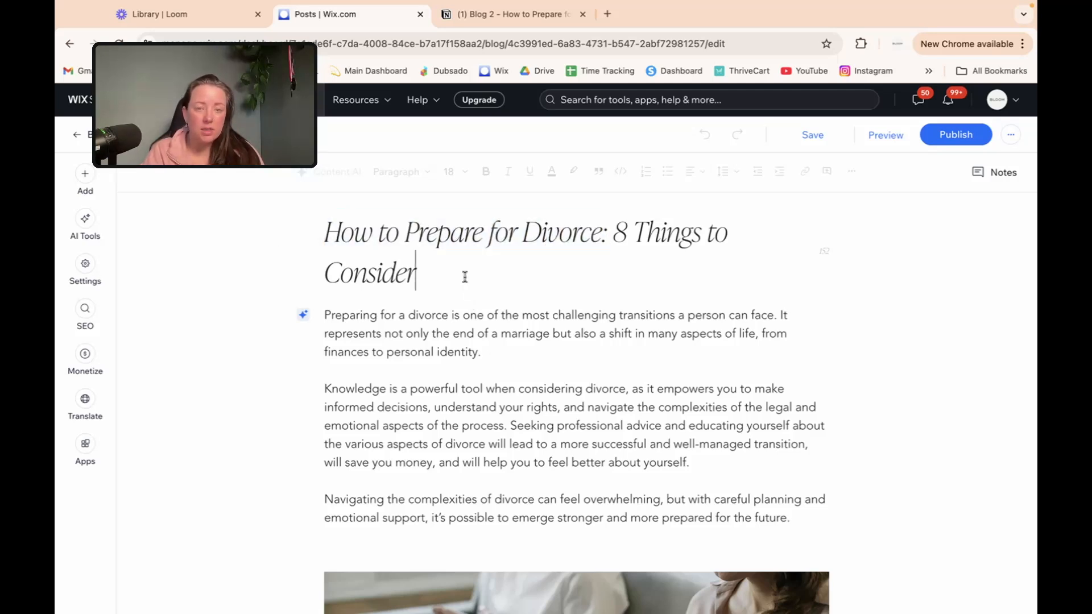
pyautogui.moveTo(327, 315); pyautogui.dragTo(507, 320)
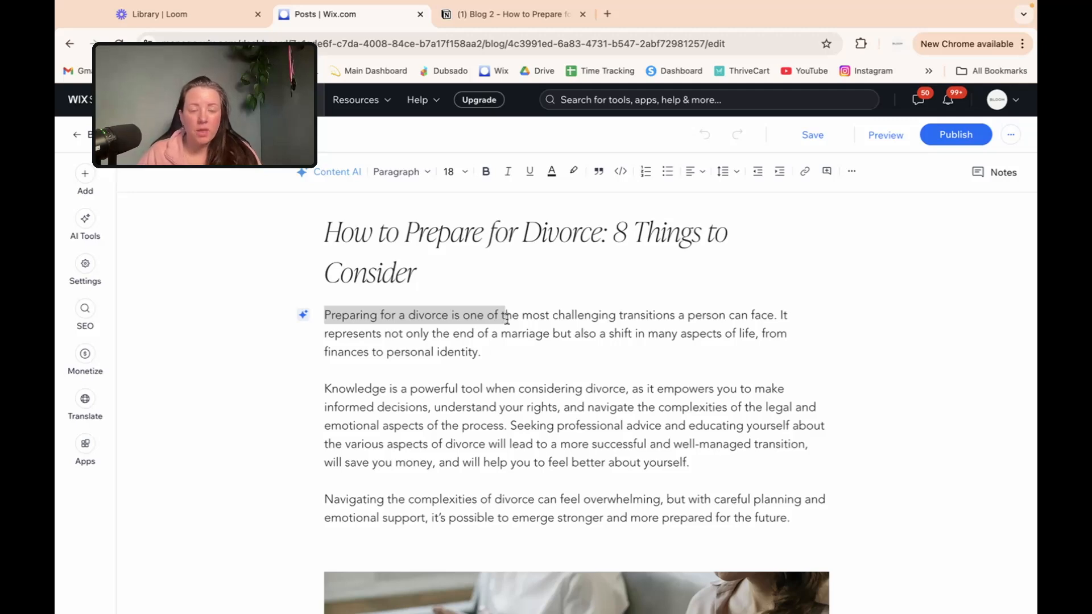
pyautogui.hotkey('ctrl', 'Up')
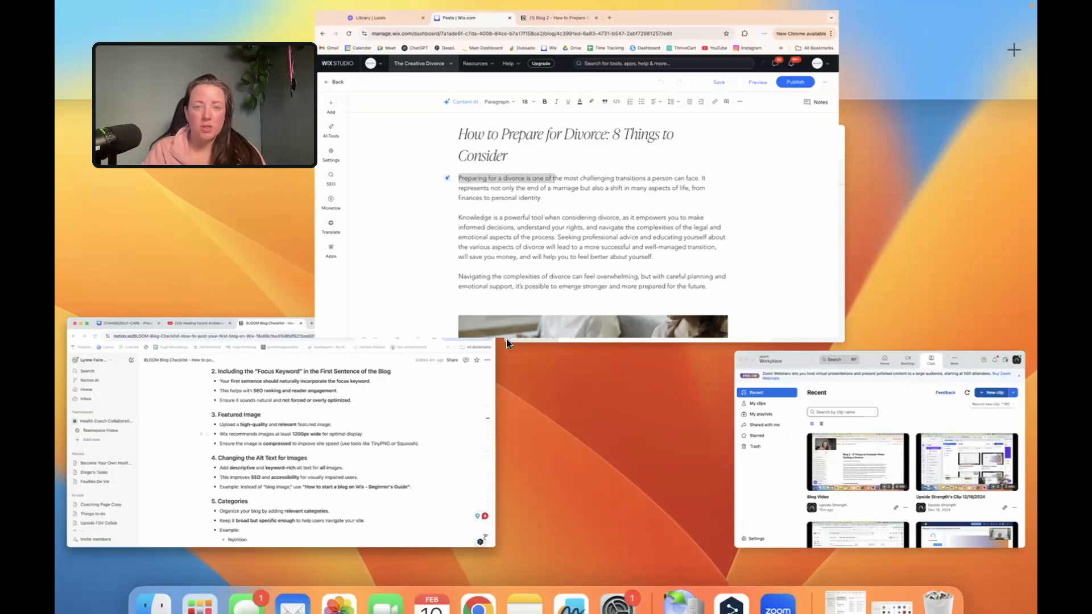
# Step: Add an empty paragraph above the photo and browse the image inserter without adding anything
pyautogui.hotkey('ctrl', 'Up')
pyautogui.scroll(-6, 565, 283)
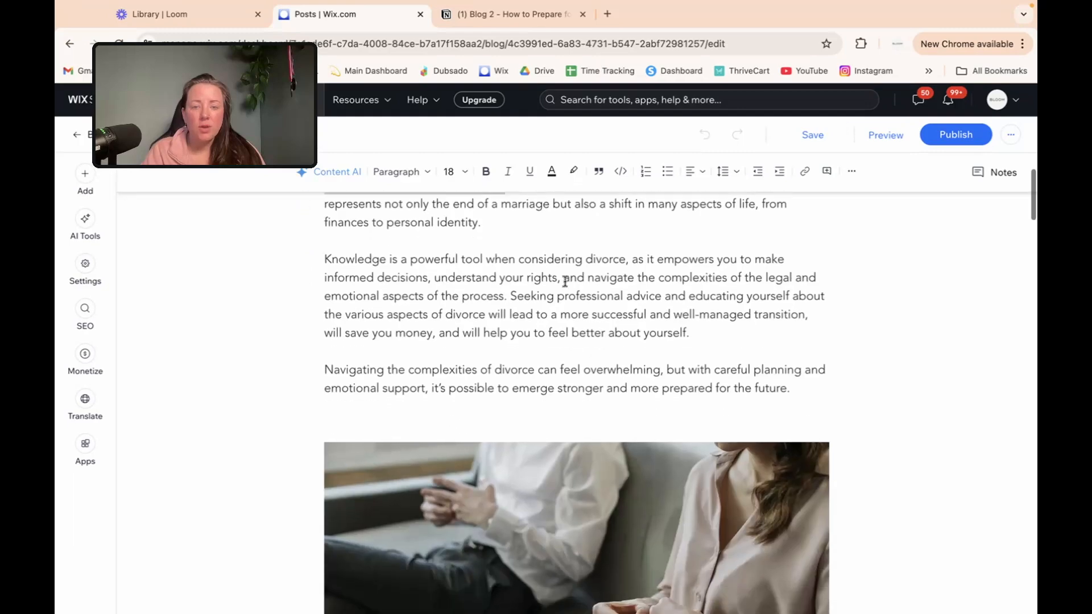
pyautogui.click(538, 293)
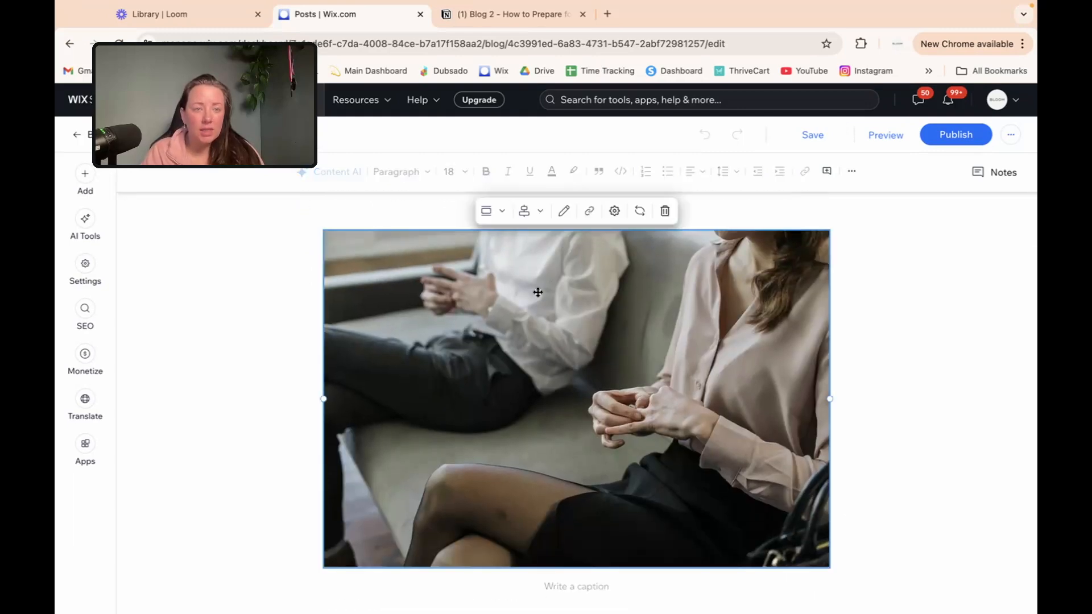
pyautogui.scroll(2, 749, 273)
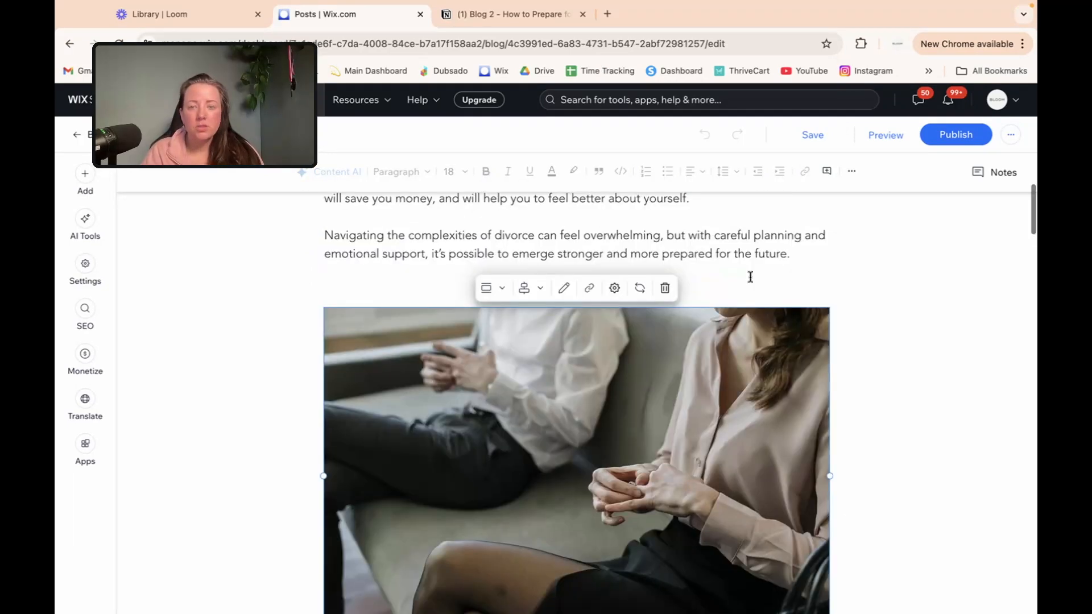
pyautogui.click(803, 248)
pyautogui.press('Return')
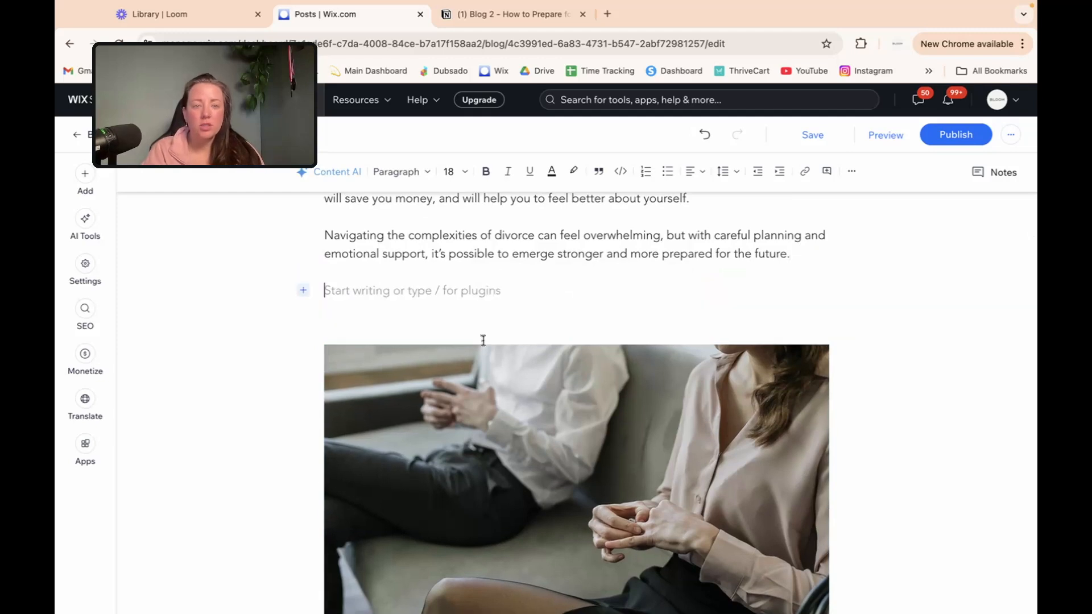
pyautogui.click(305, 291)
pyautogui.click(169, 252)
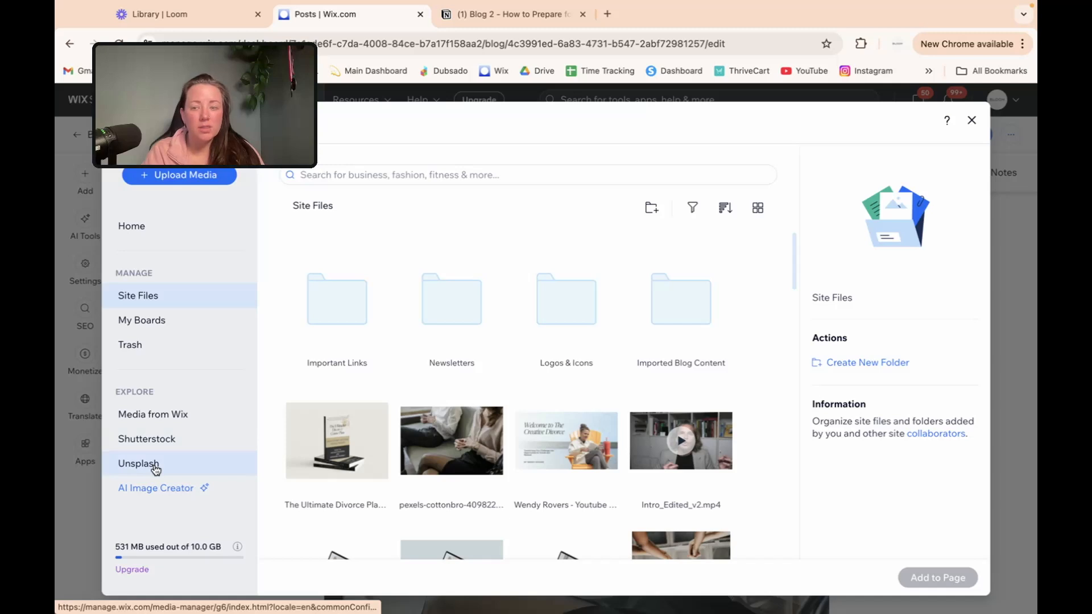
pyautogui.click(972, 120)
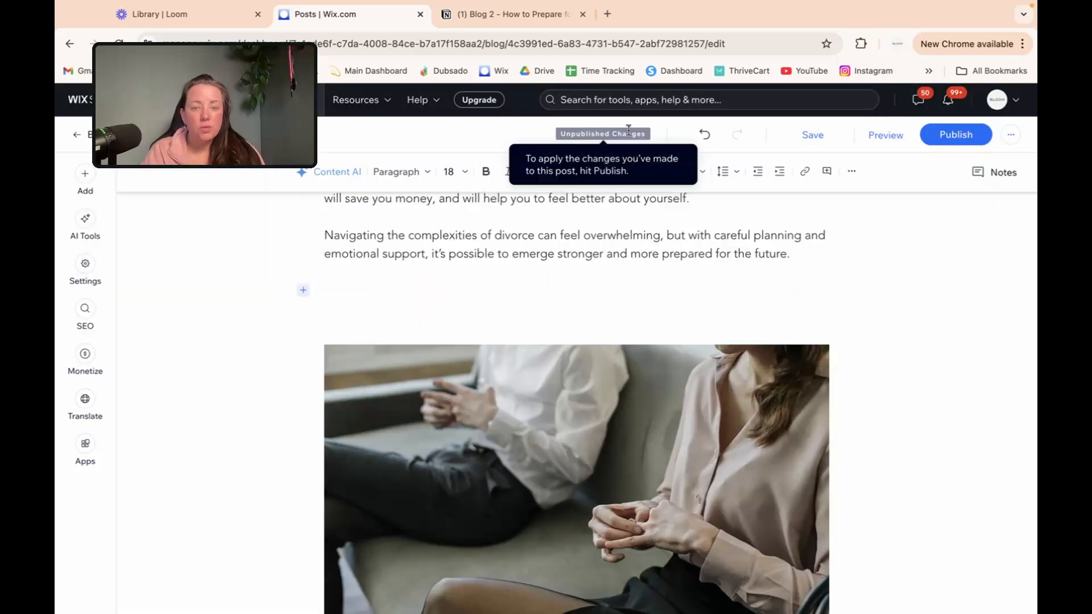
# Step: Remove the empty paragraph and open the couple photo's settings, alt text 'couple preparing for divorce'
pyautogui.scroll(-1, 524, 260)
pyautogui.click(524, 260)
pyautogui.press('BackSpace')
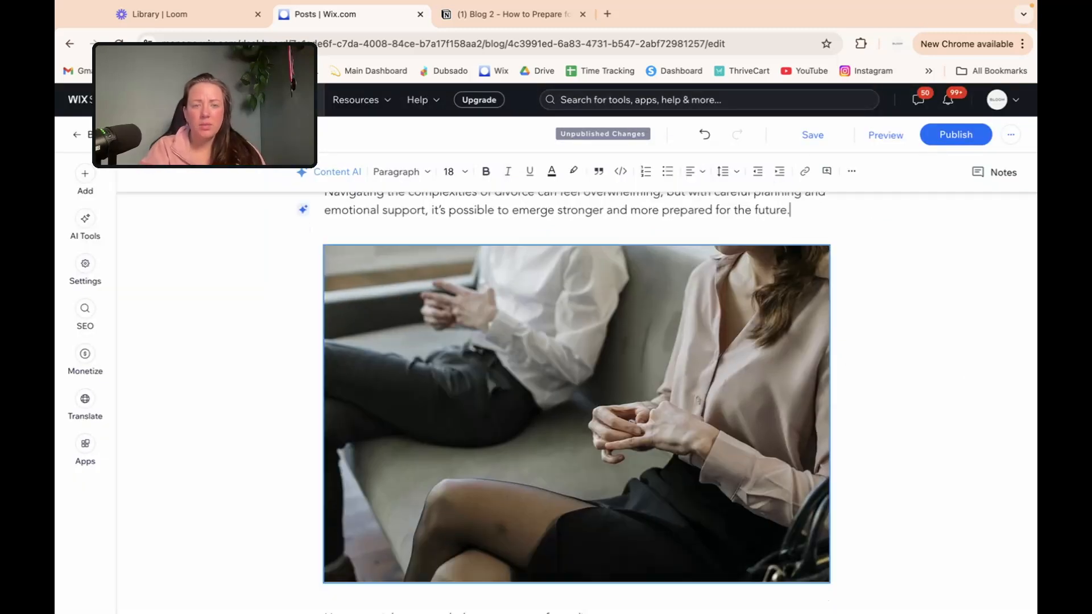
pyautogui.click(542, 278)
pyautogui.click(615, 227)
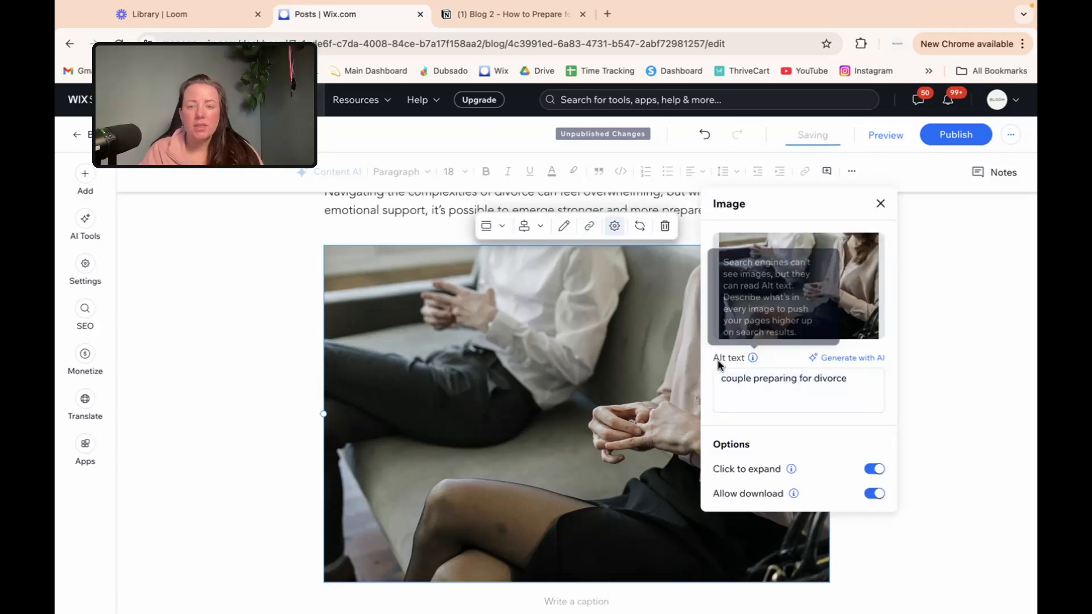
pyautogui.click(789, 386)
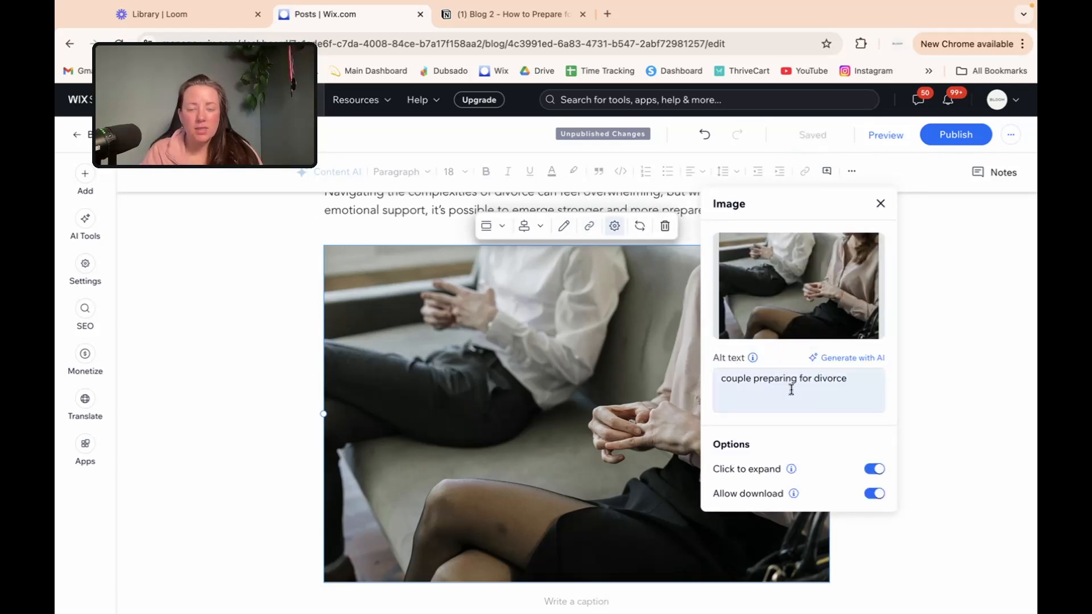
pyautogui.click(871, 383)
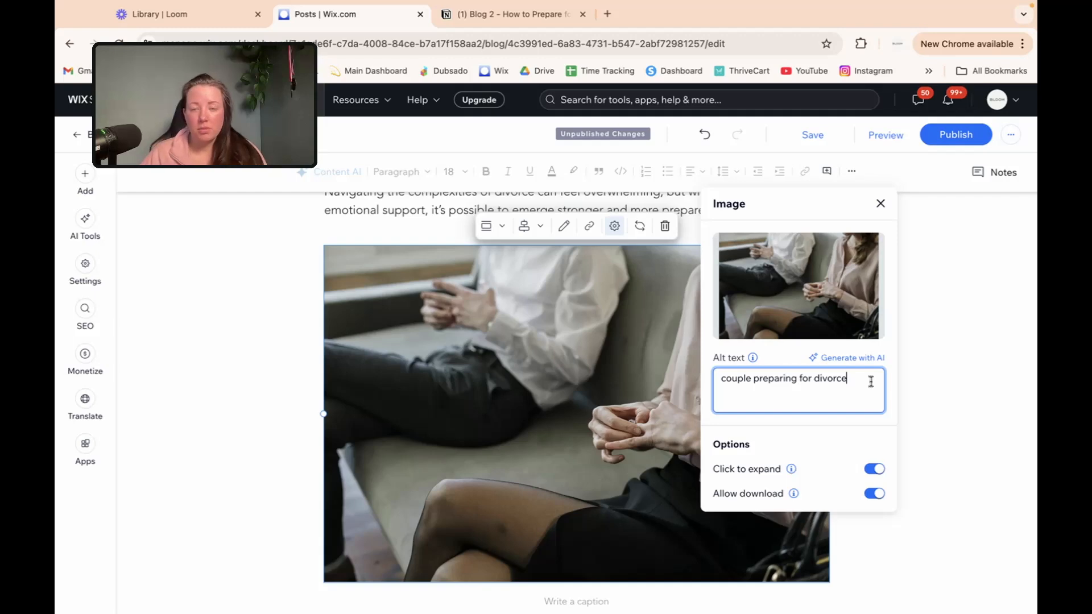
# Step: Close the image settings and scroll down to the mini-course signup banner
pyautogui.click(551, 366)
pyautogui.scroll(-15, 551, 365)
pyautogui.scroll(-2, 551, 366)
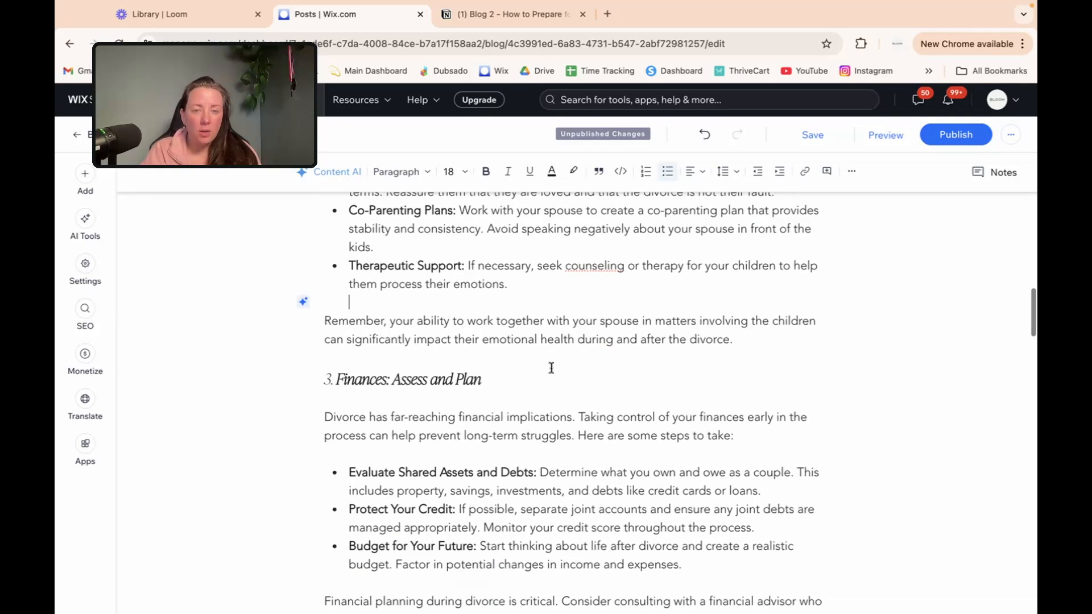
pyautogui.scroll(10, 552, 365)
pyautogui.scroll(-1, 551, 365)
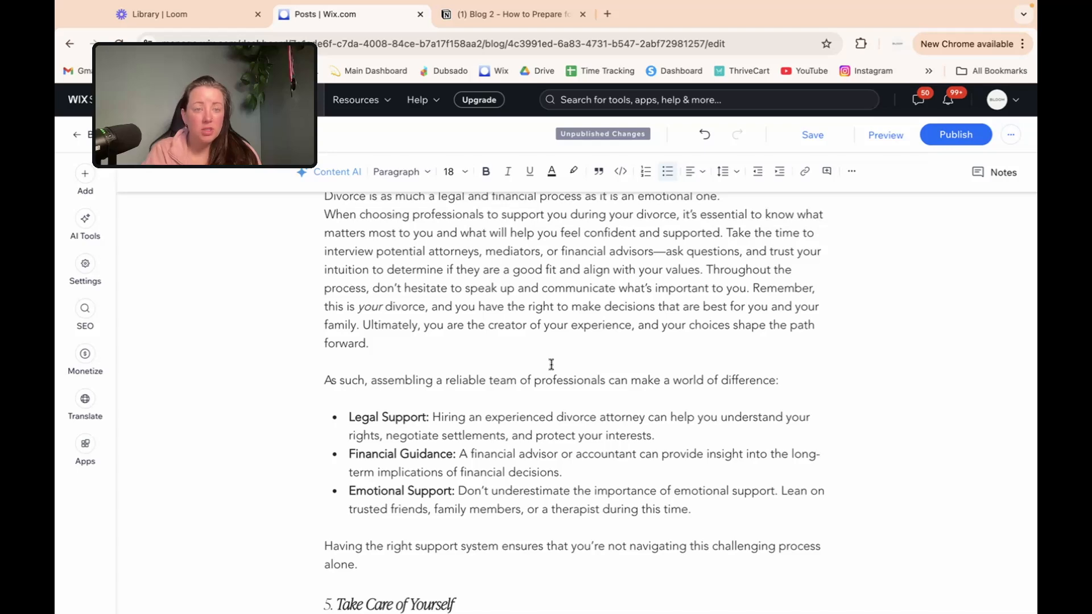
pyautogui.scroll(-14, 551, 364)
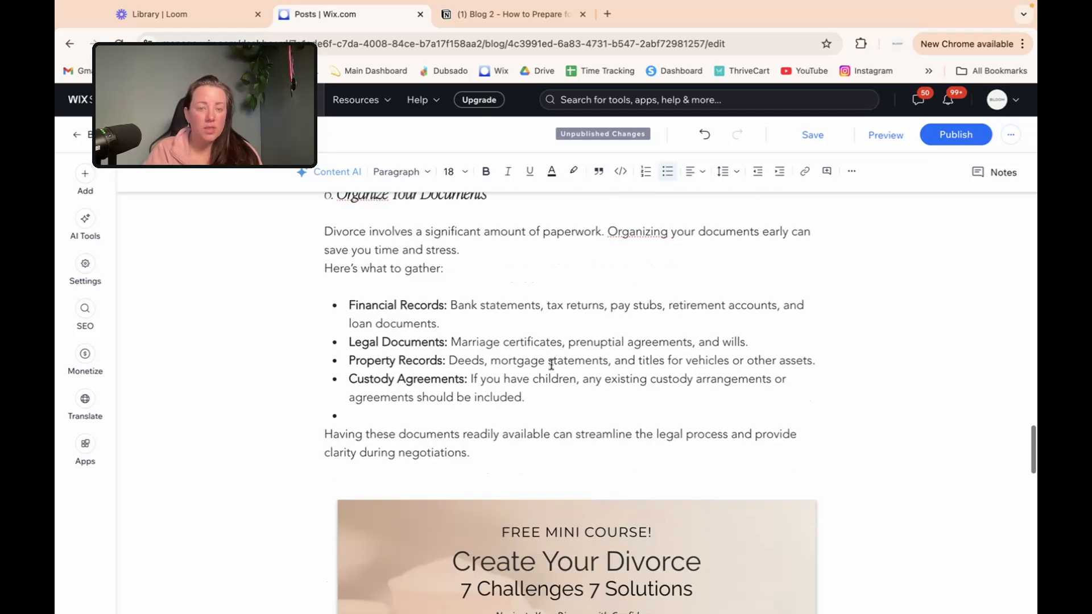
pyautogui.scroll(-10, 551, 365)
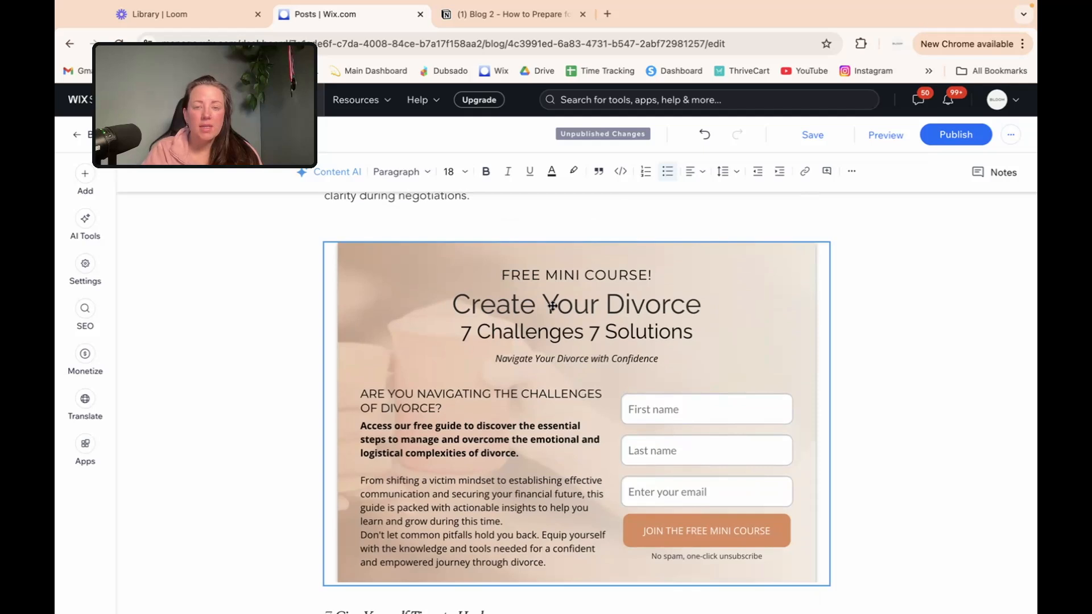
# Step: Place the caret on the empty line above the mini-course banner and open the sales funnels list in a new tab
pyautogui.click(560, 265)
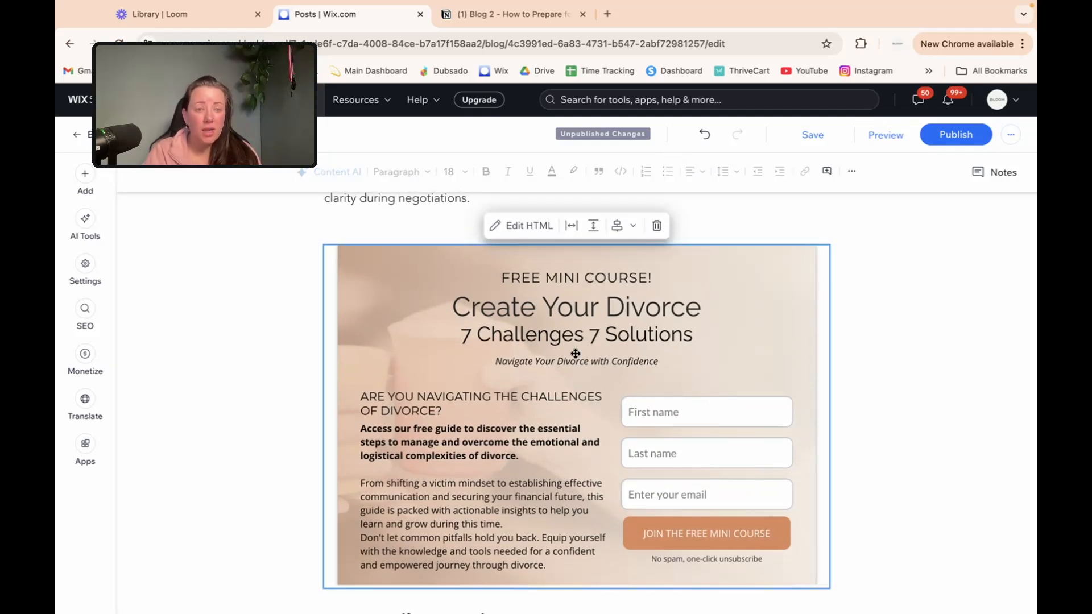
pyautogui.scroll(-3, 741, 261)
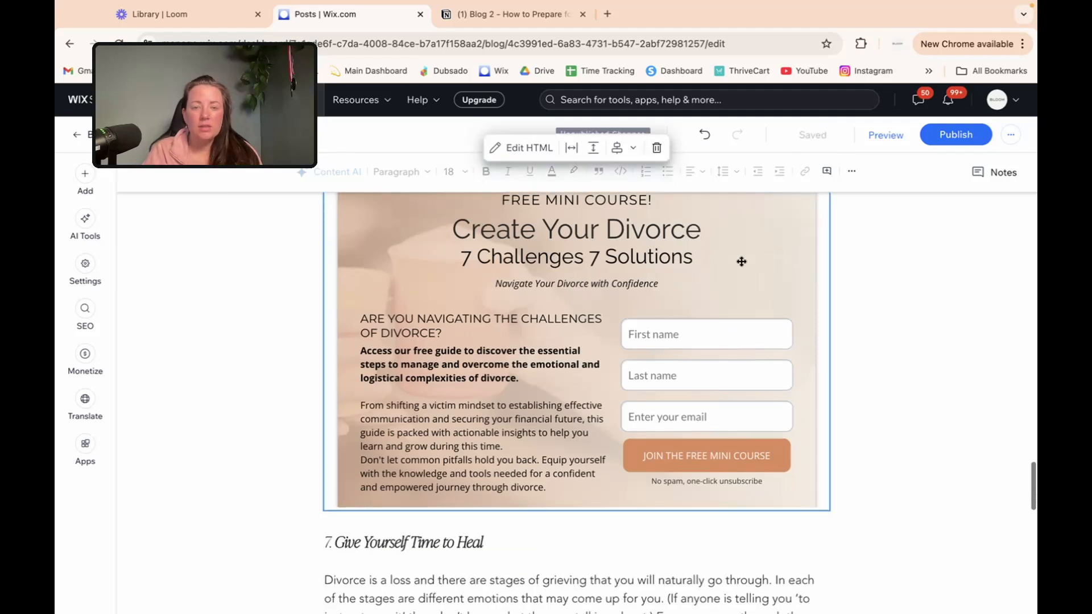
pyautogui.scroll(2, 691, 261)
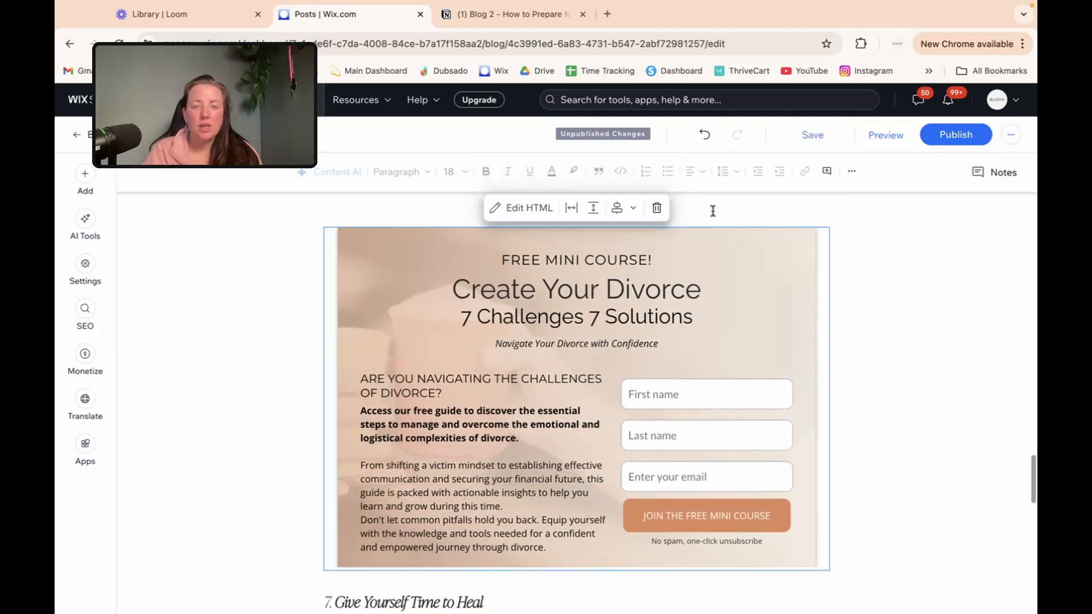
pyautogui.click(713, 211)
pyautogui.scroll(3, 493, 279)
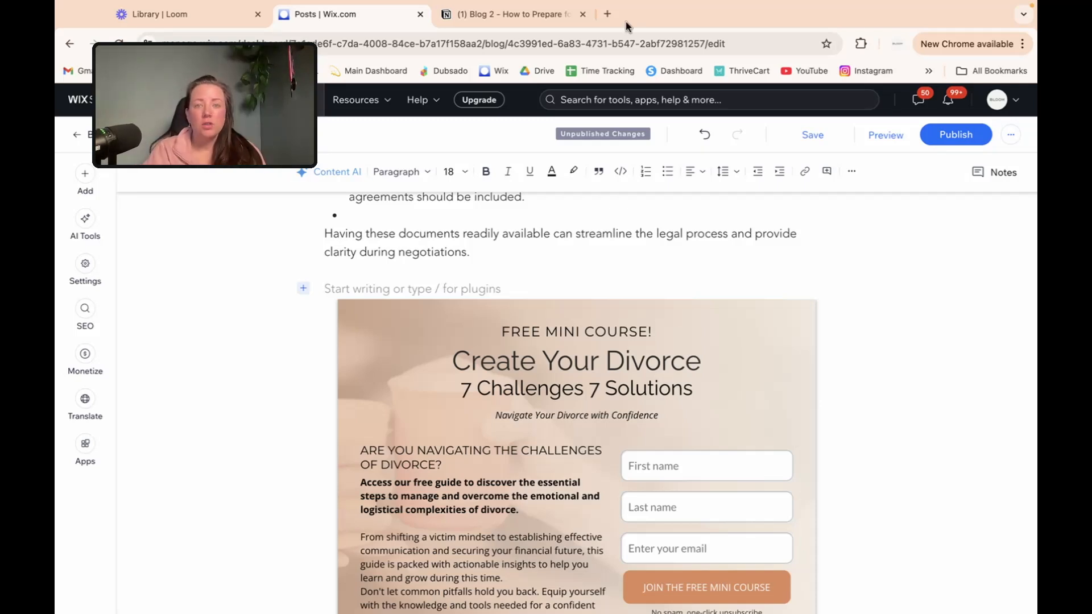
pyautogui.click(608, 14)
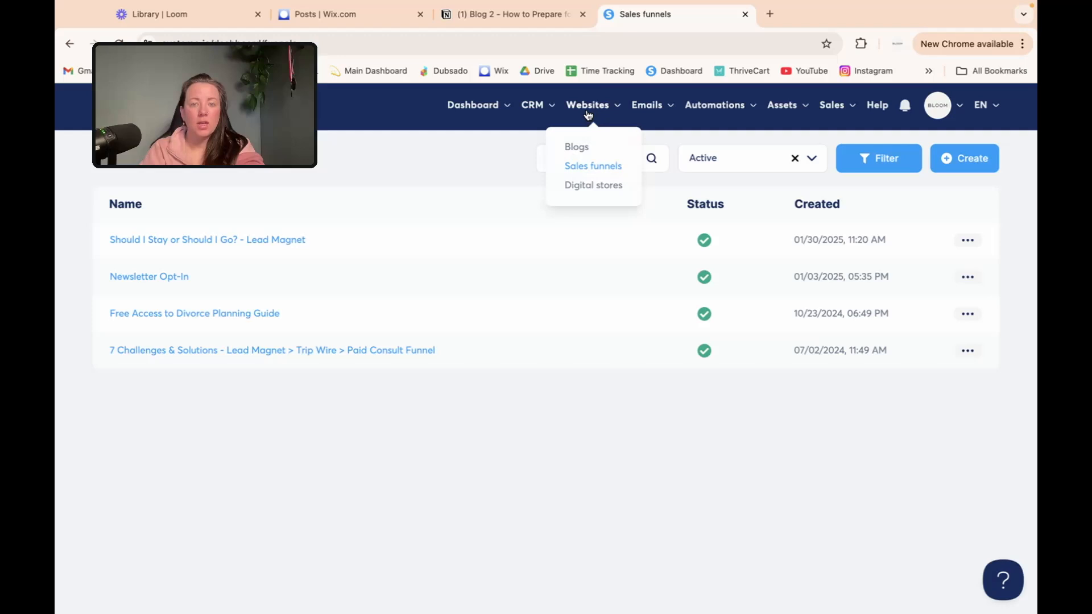
# Step: Copy the script tag of the 7 Challenges & Solutions funnel's Inline Opt-In Form
pyautogui.click(590, 166)
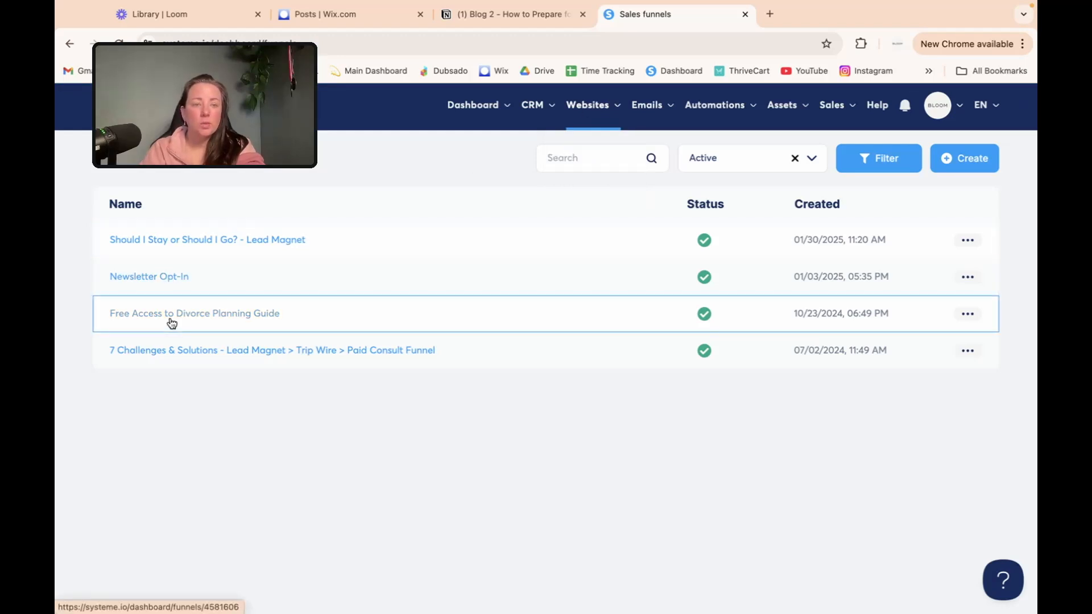
pyautogui.click(174, 350)
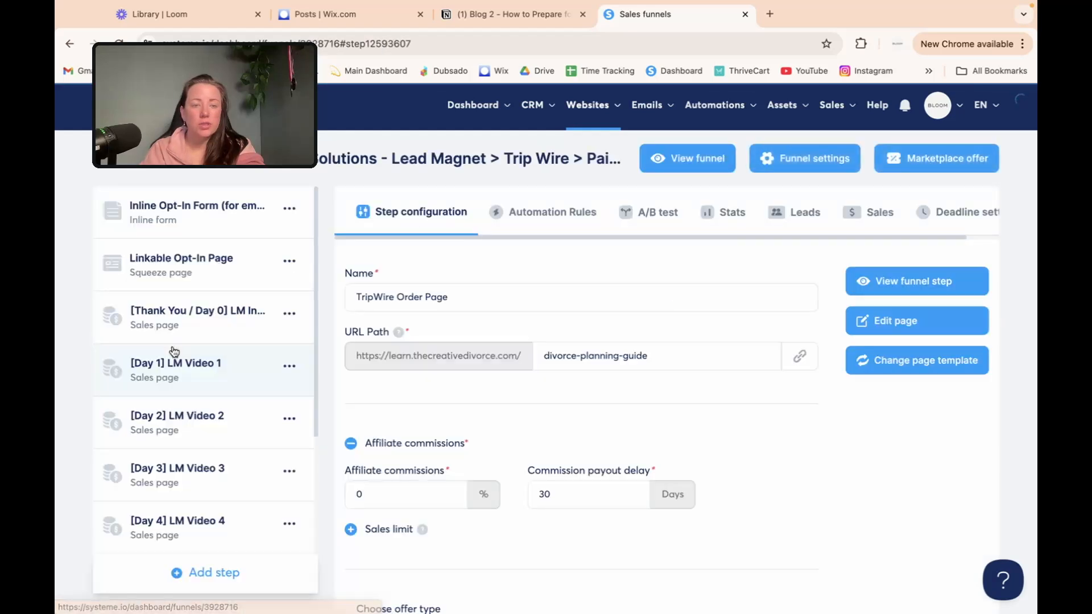
pyautogui.click(178, 213)
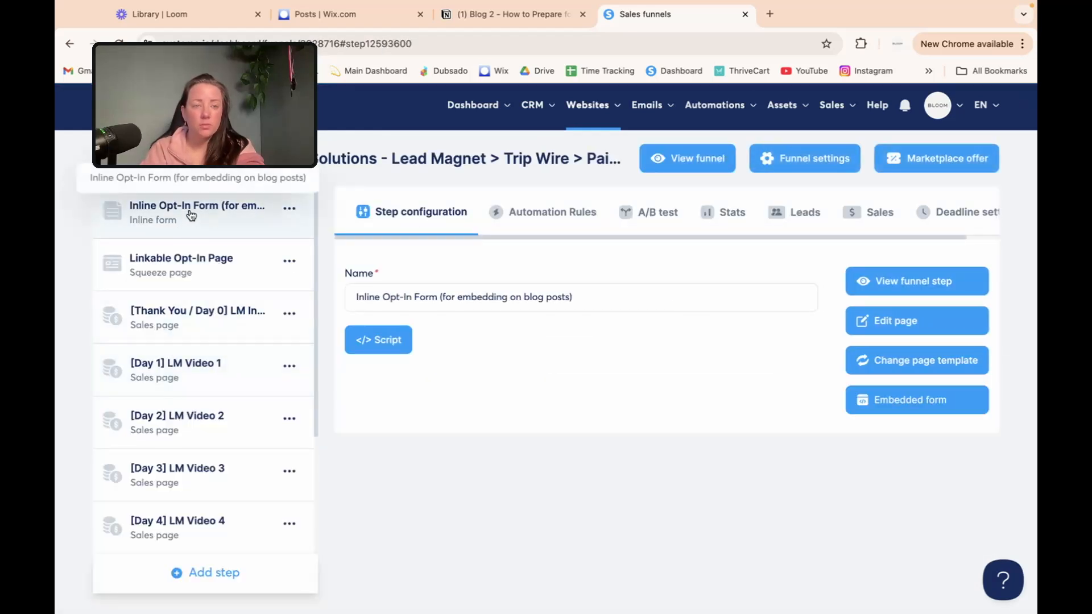
pyautogui.click(370, 340)
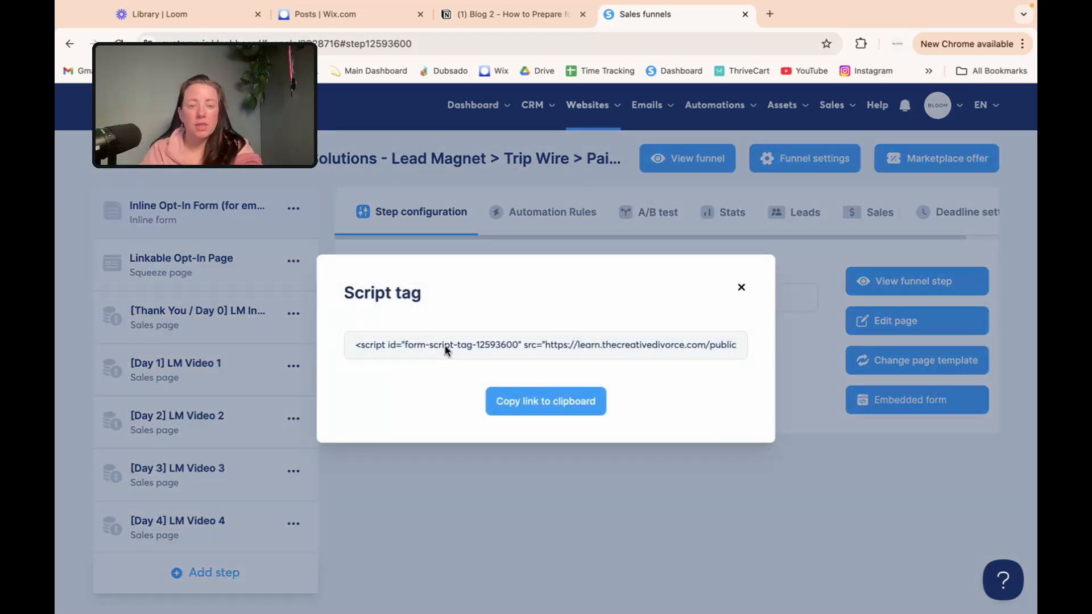
pyautogui.click(568, 401)
pyautogui.click(353, 16)
pyautogui.click(524, 249)
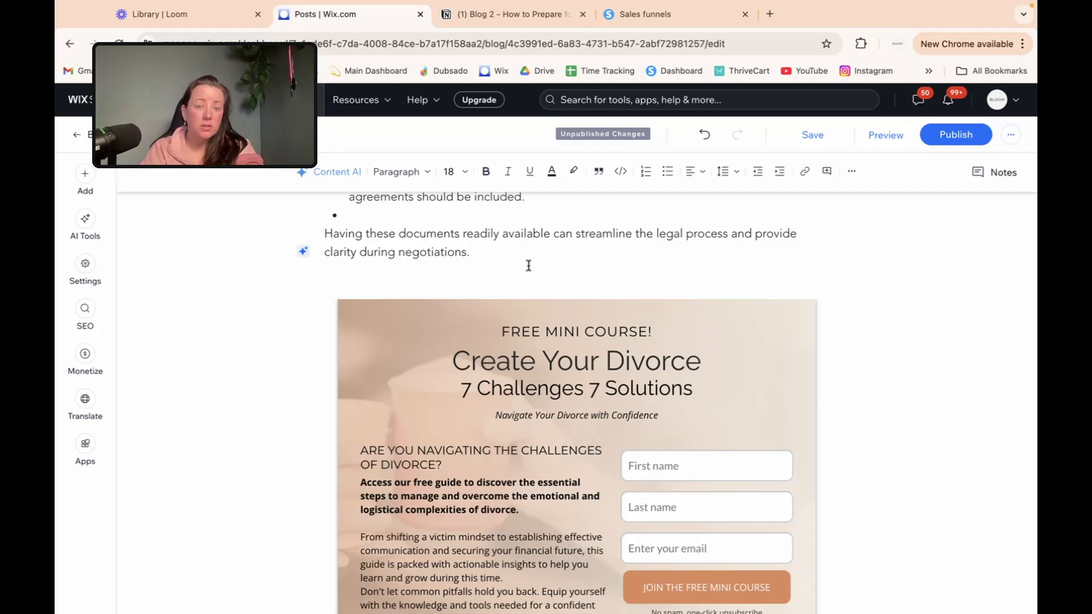
# Step: Insert an HTML code embed below 'clarity during negotiations.' containing the Systeme.io form script
pyautogui.press('Return')
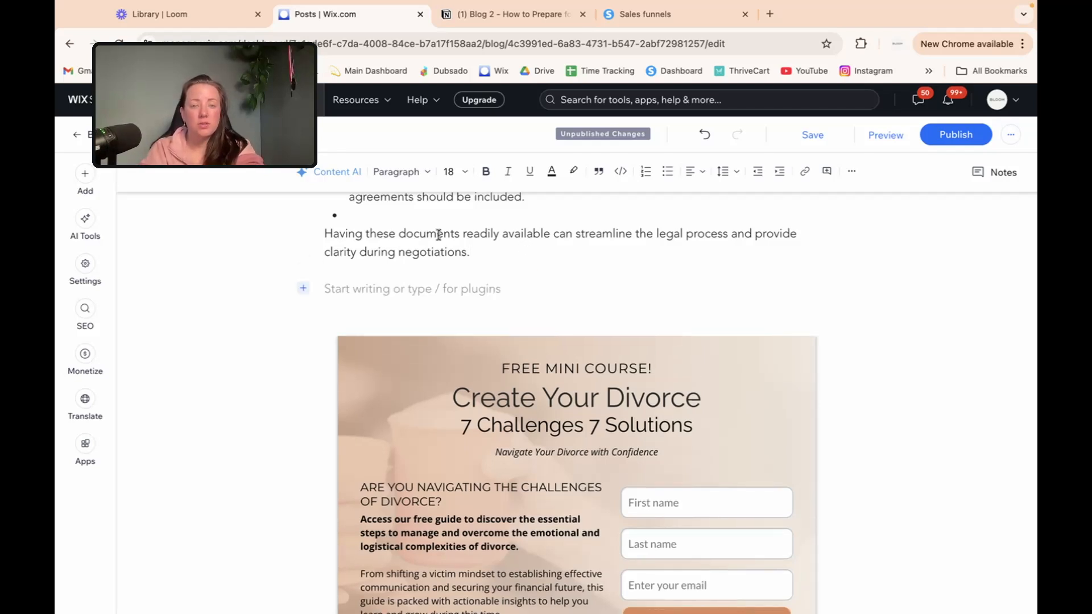
pyautogui.click(303, 289)
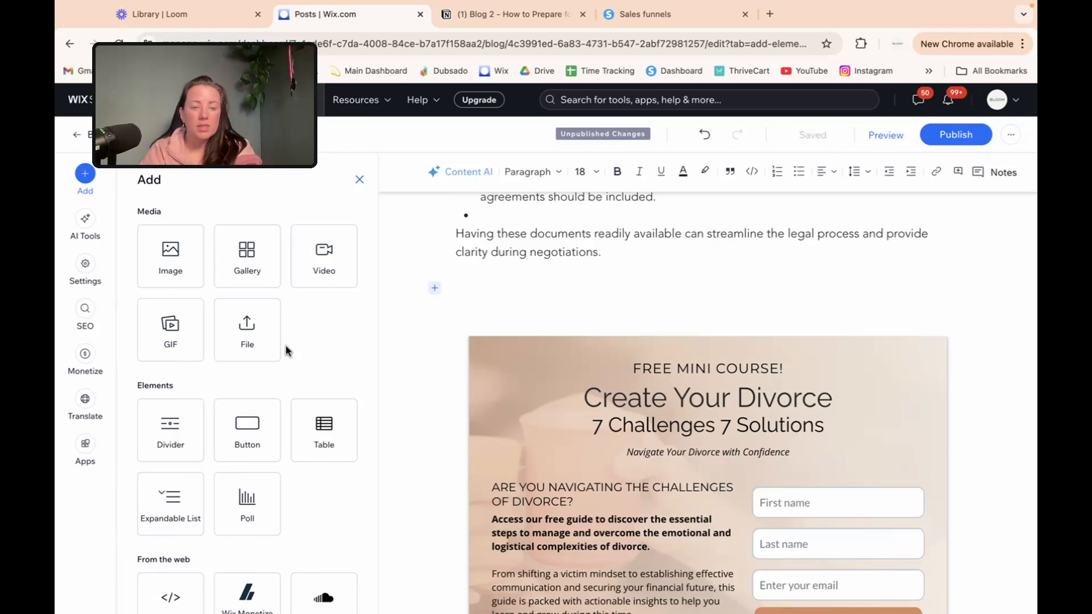
pyautogui.scroll(-2, 287, 345)
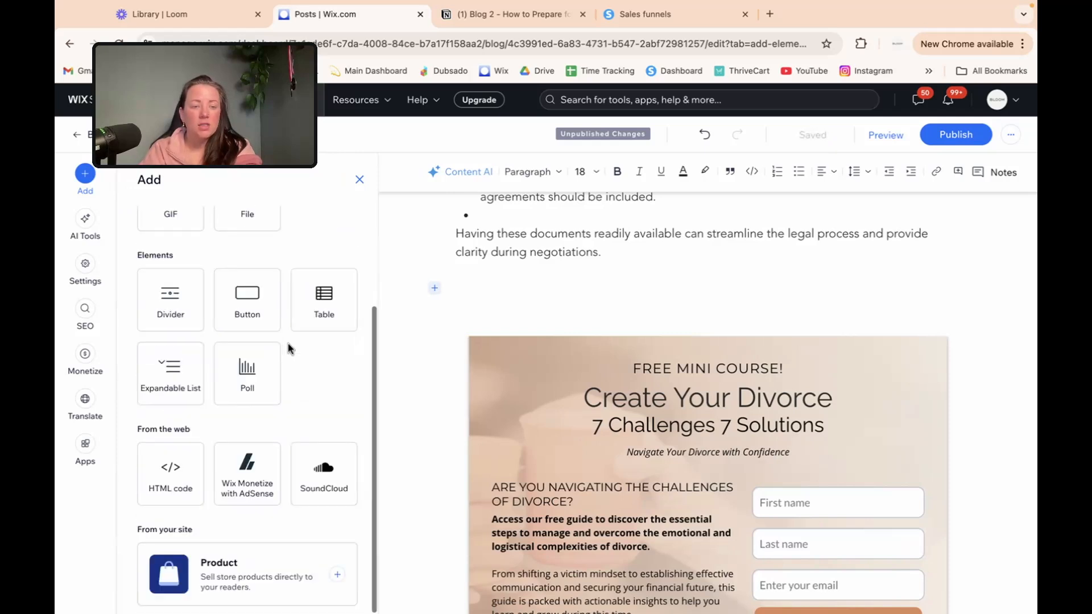
pyautogui.click(156, 476)
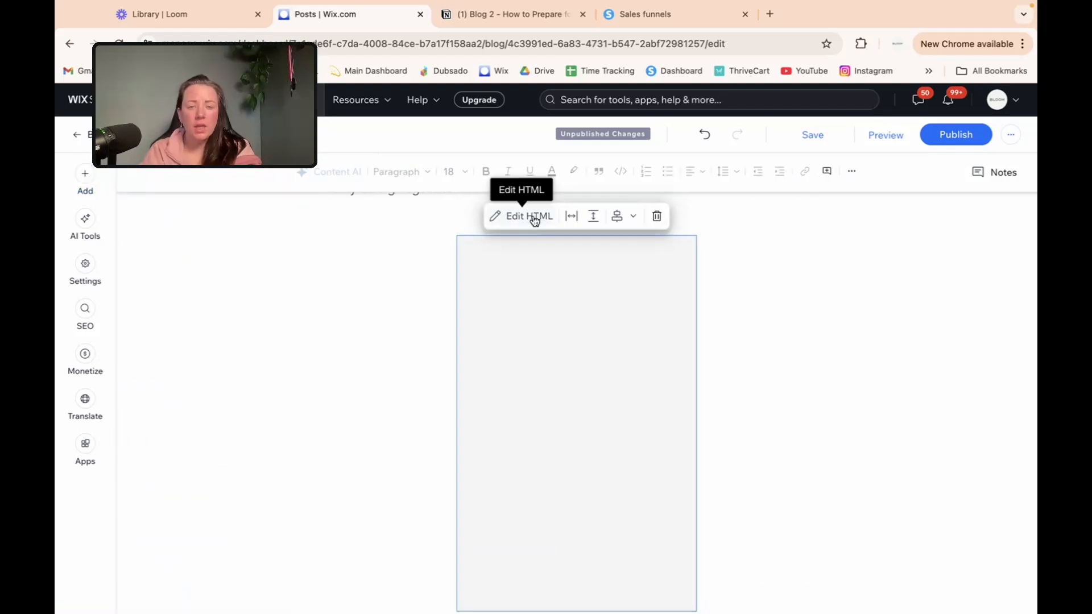
pyautogui.click(511, 216)
pyautogui.click(484, 312)
pyautogui.press('super+v')
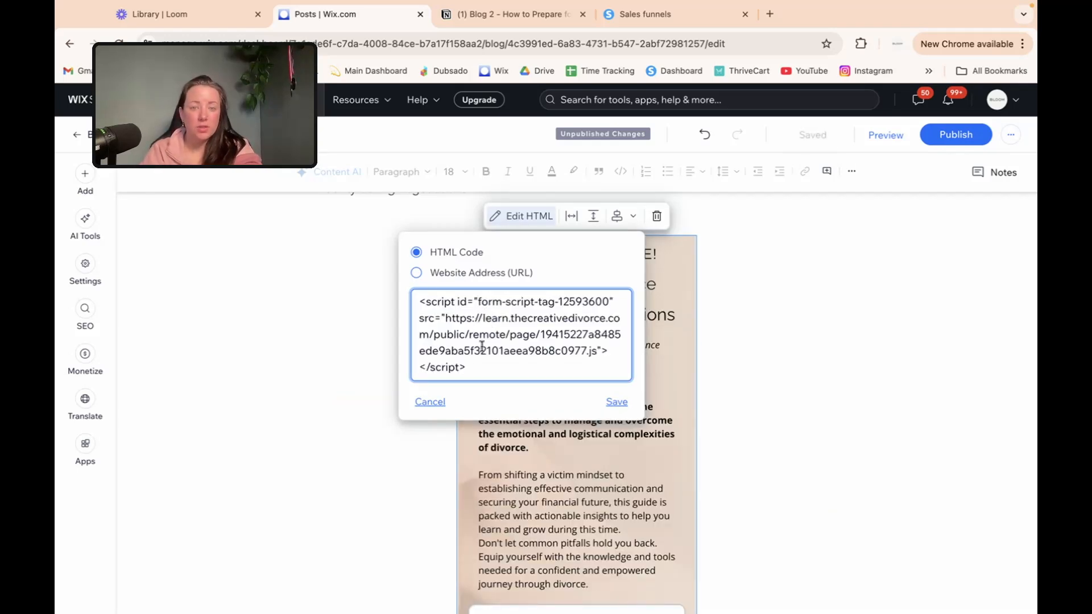
pyautogui.click(618, 402)
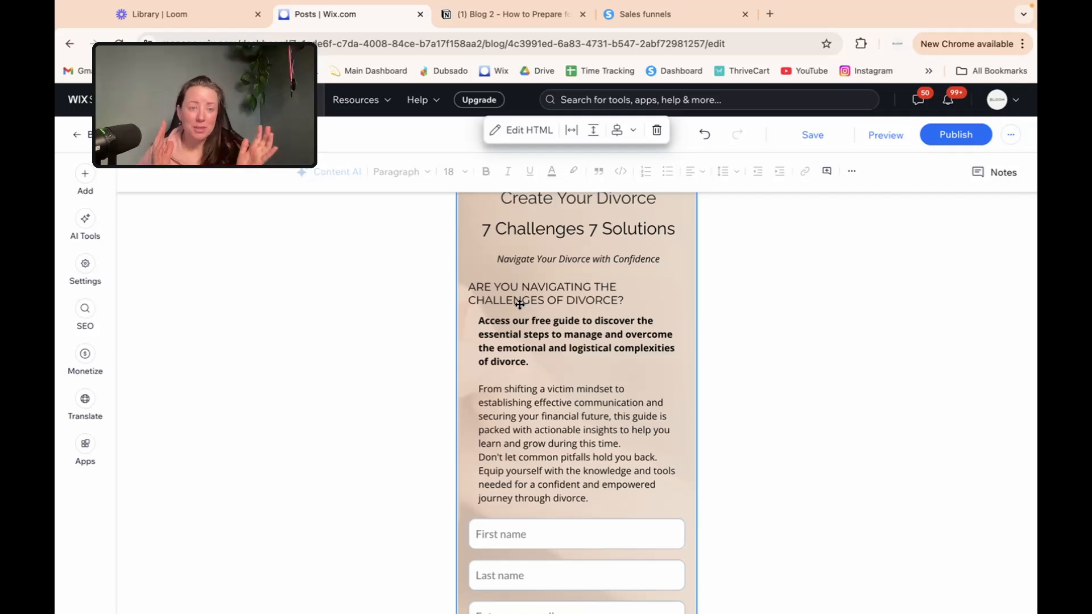
# Step: Widen the signup form embed to 940 and scroll through the post to review it
pyautogui.click(570, 135)
pyautogui.moveTo(522, 176); pyautogui.dragTo(630, 176)
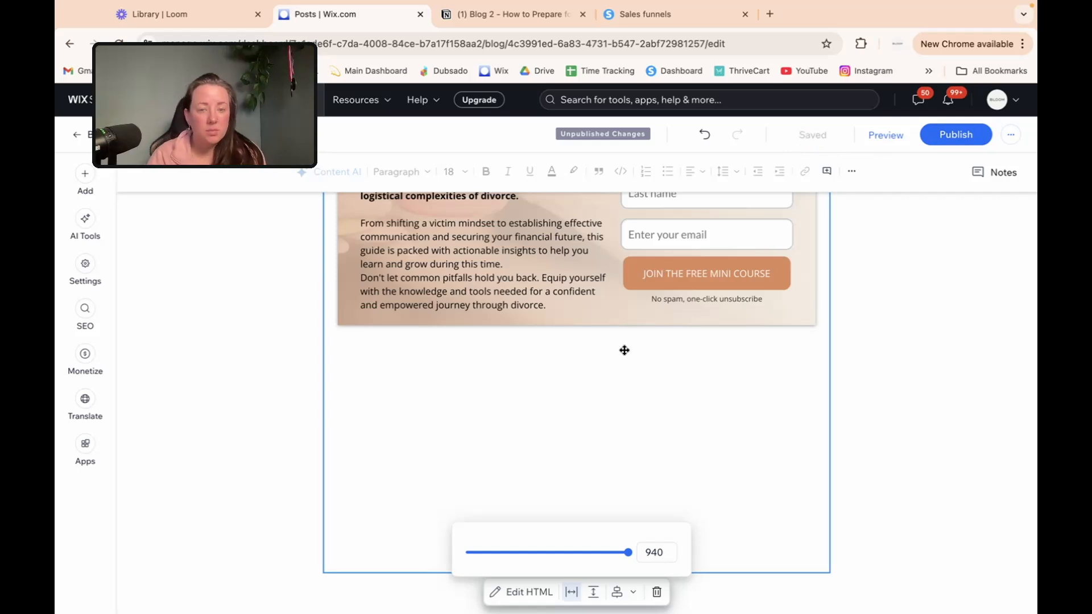
pyautogui.scroll(1, 552, 365)
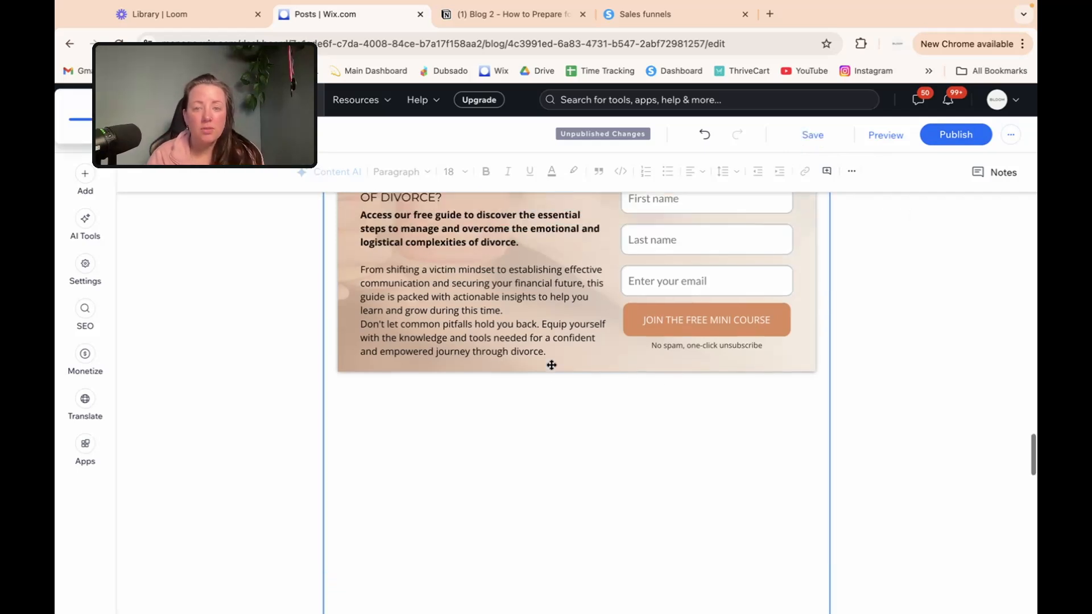
pyautogui.scroll(5, 552, 365)
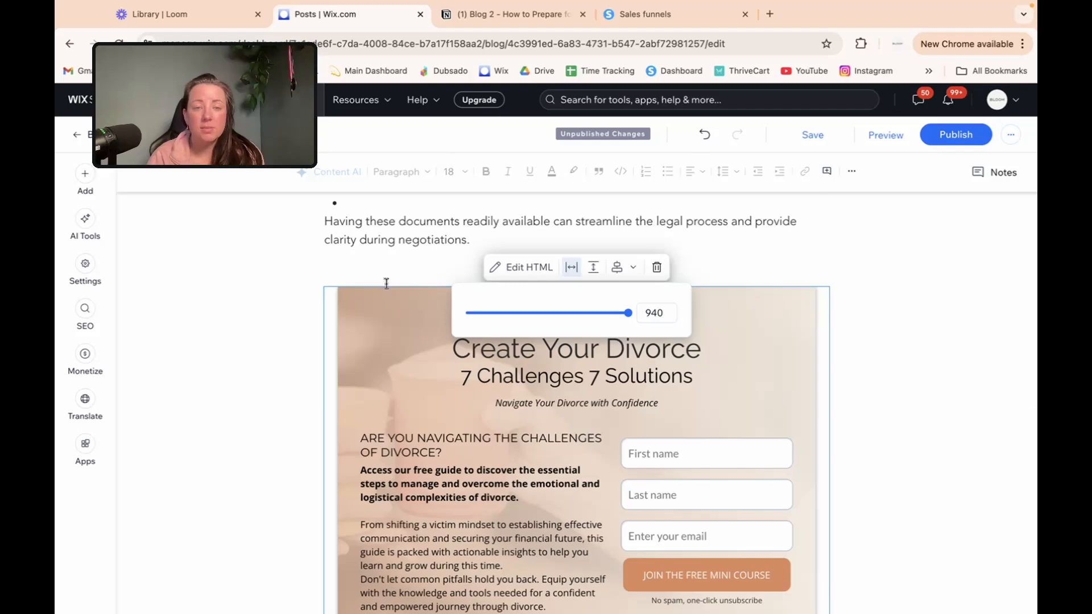
pyautogui.scroll(-1, 381, 317)
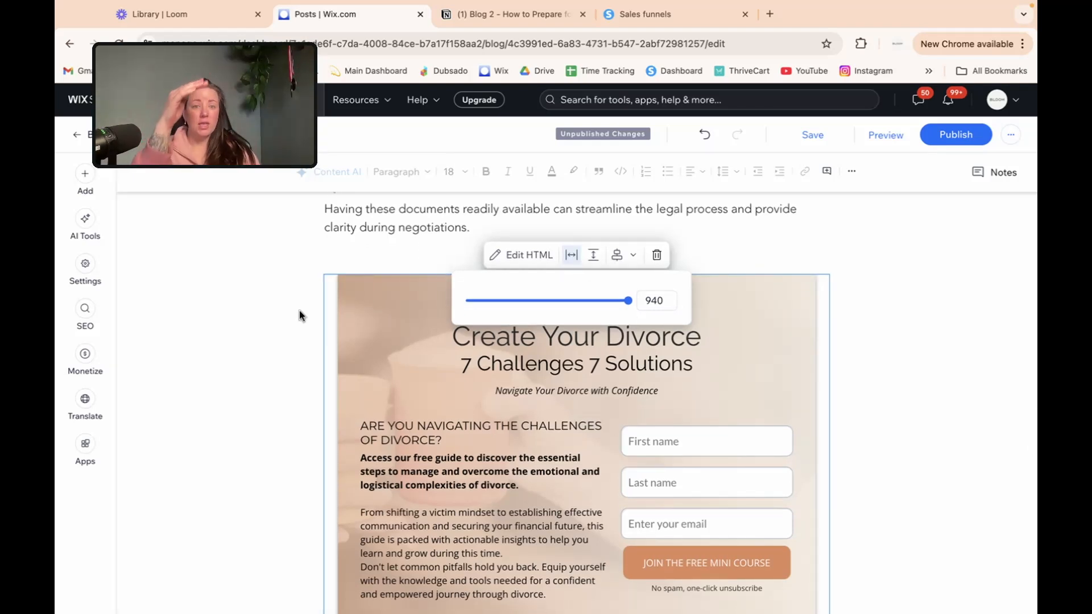
pyautogui.scroll(-1, 408, 391)
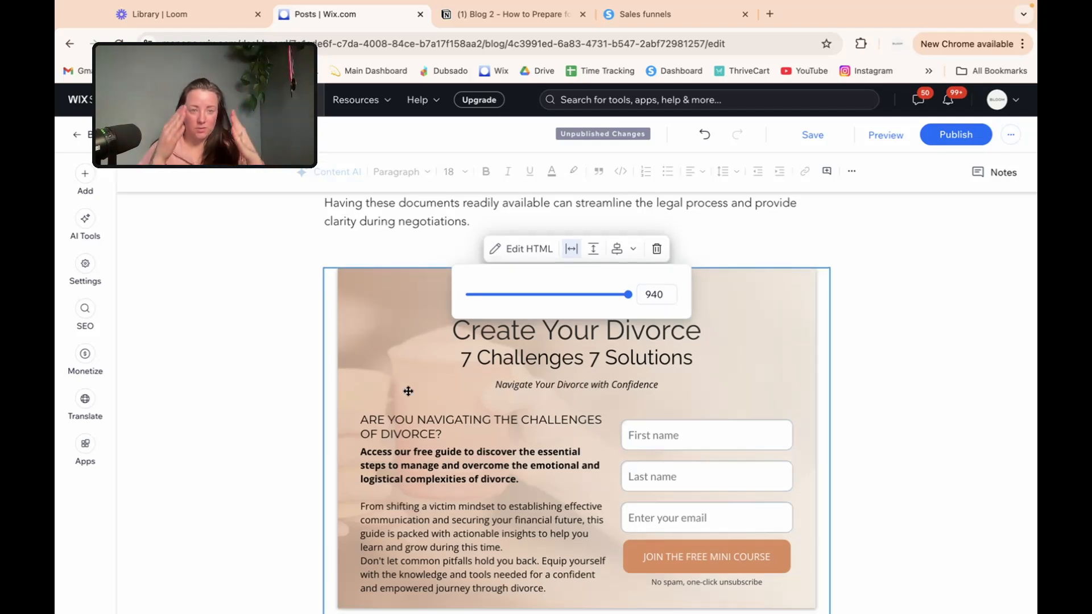
pyautogui.scroll(-5, 383, 288)
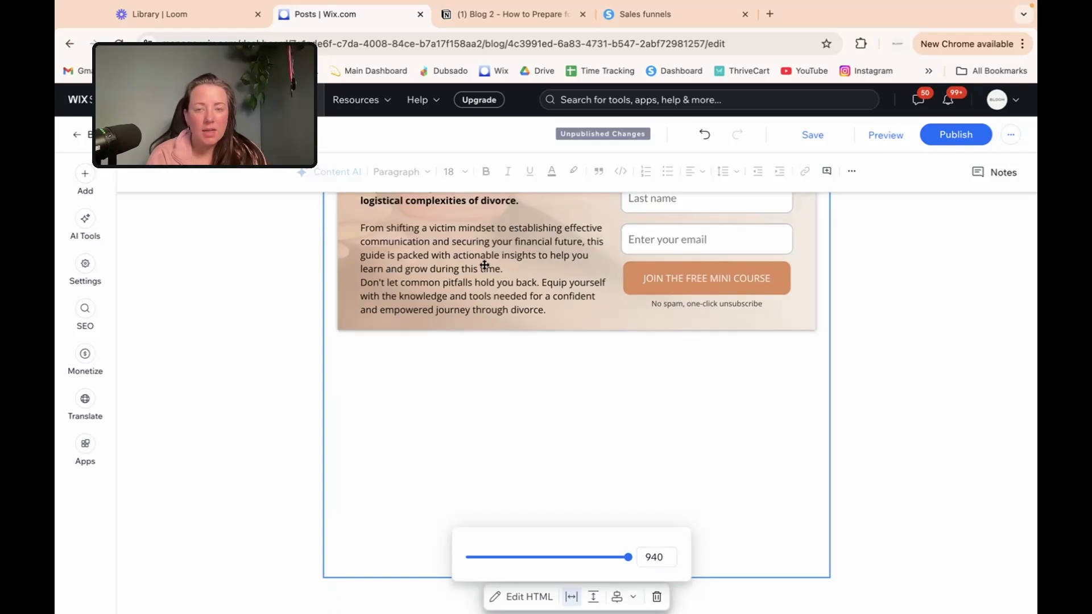
pyautogui.scroll(6, 398, 319)
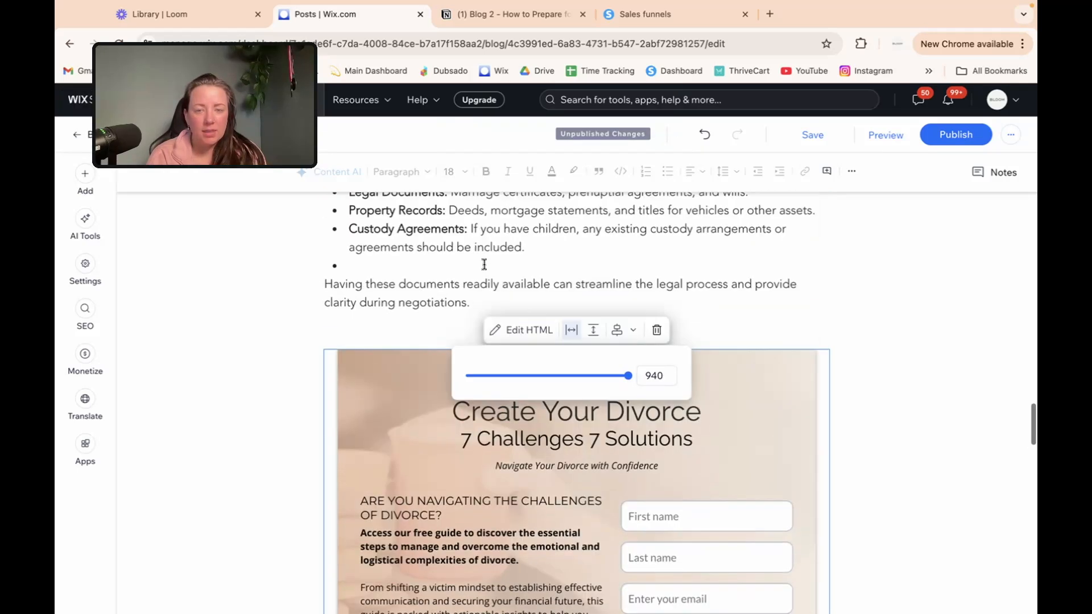
# Step: Check the post's categories: Blog as main category plus Resources & Tools
pyautogui.click(86, 271)
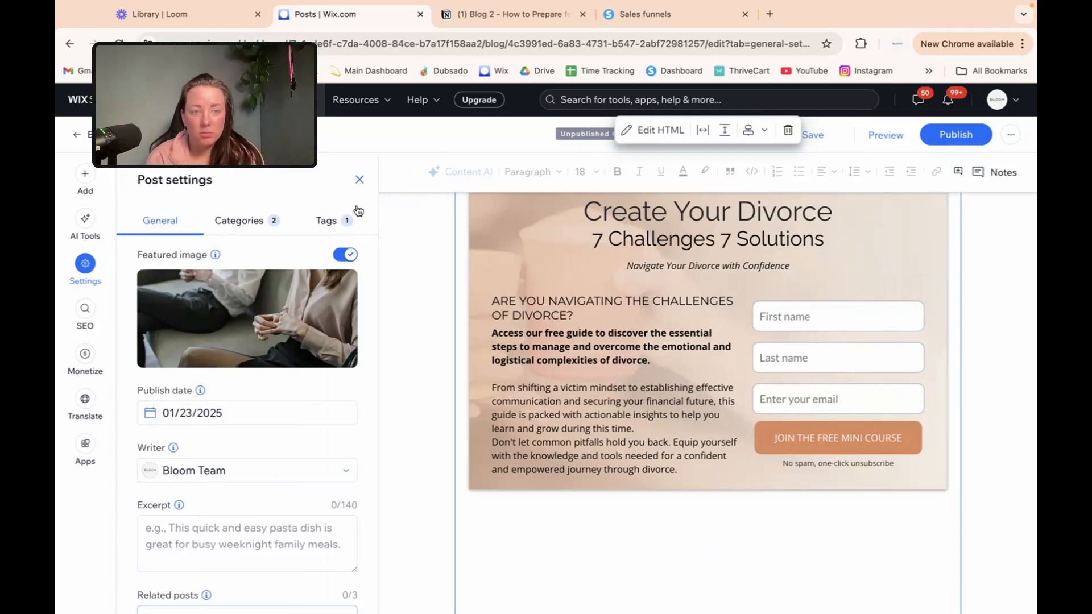
pyautogui.click(234, 227)
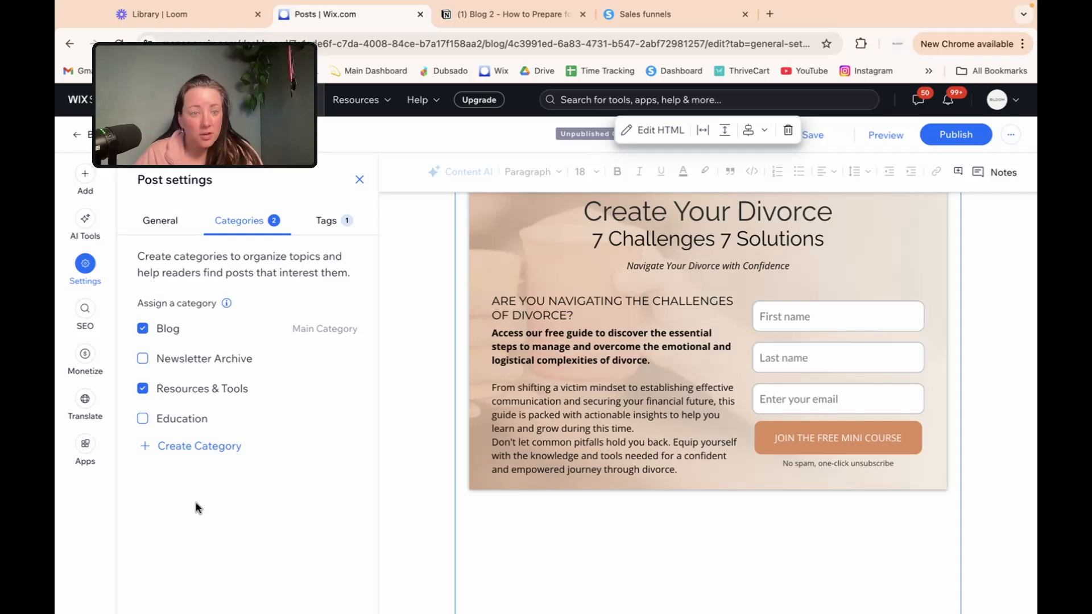
# Step: Review the tags assigned to the post in its settings
pyautogui.click(320, 222)
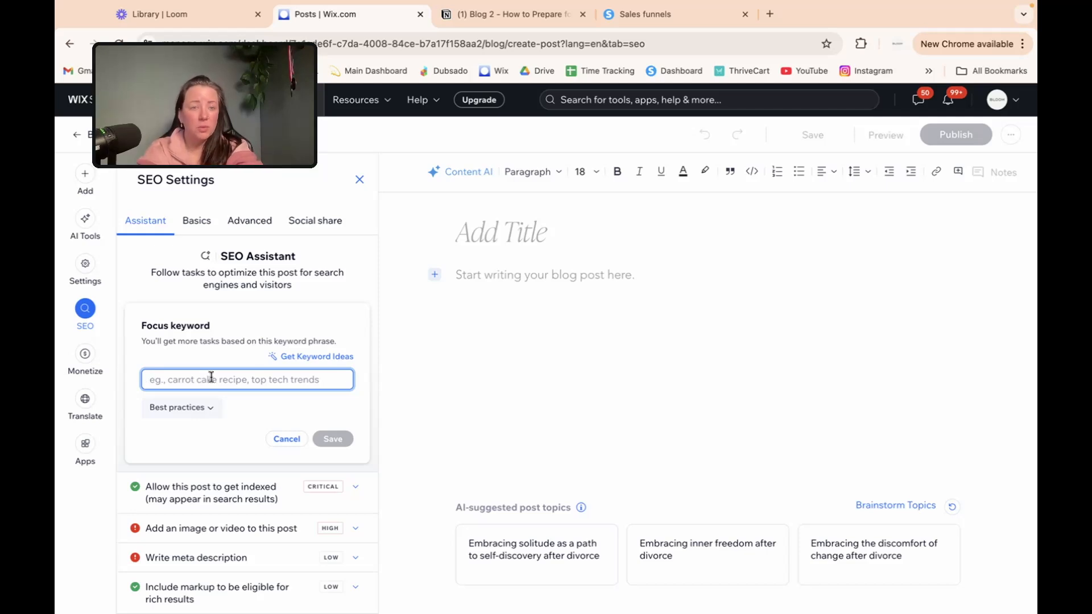
# Step: Save 'how to prepare for divorce' as the post's SEO focus keyword
pyautogui.write('how to ')
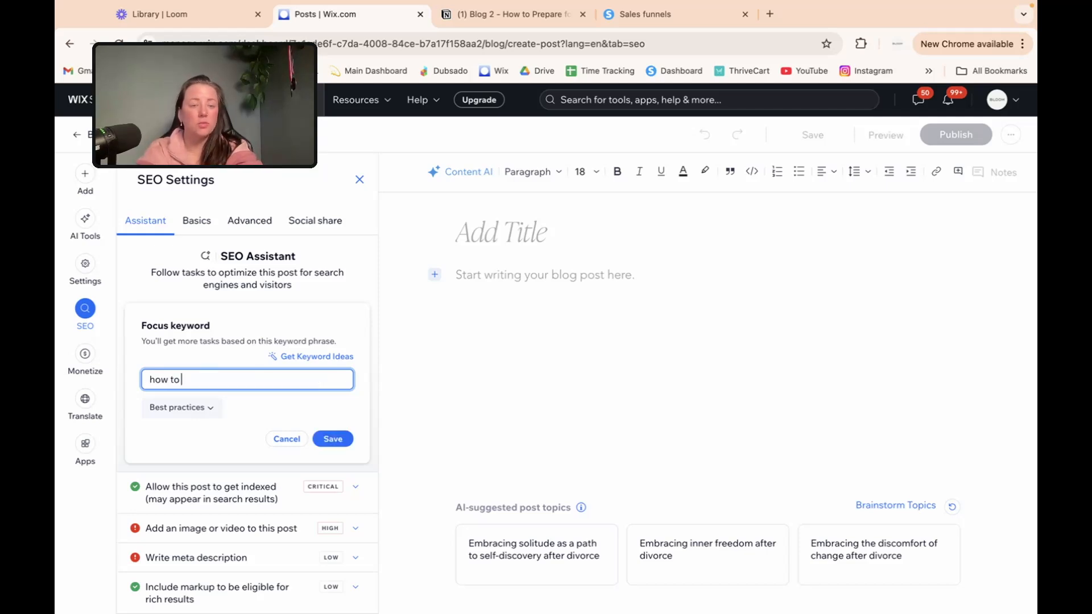
pyautogui.write('prepare for di')
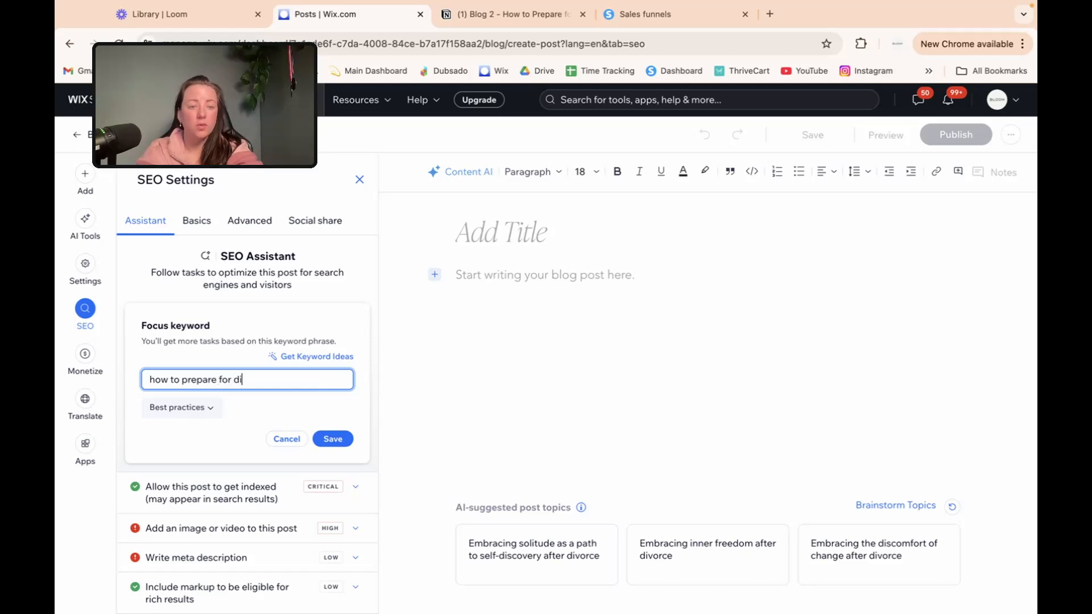
pyautogui.write('vorce')
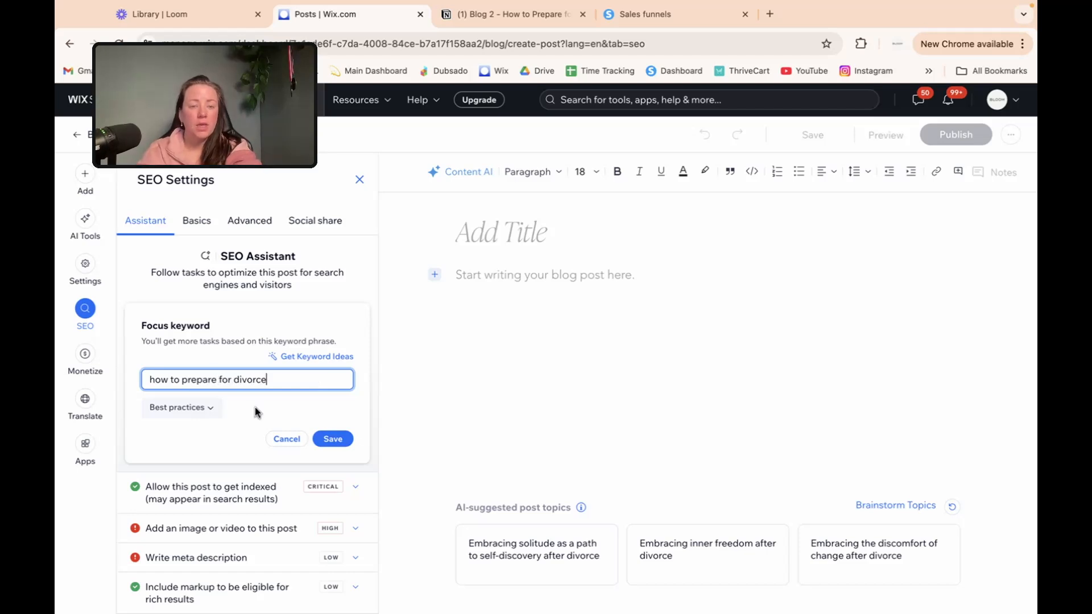
pyautogui.click(347, 439)
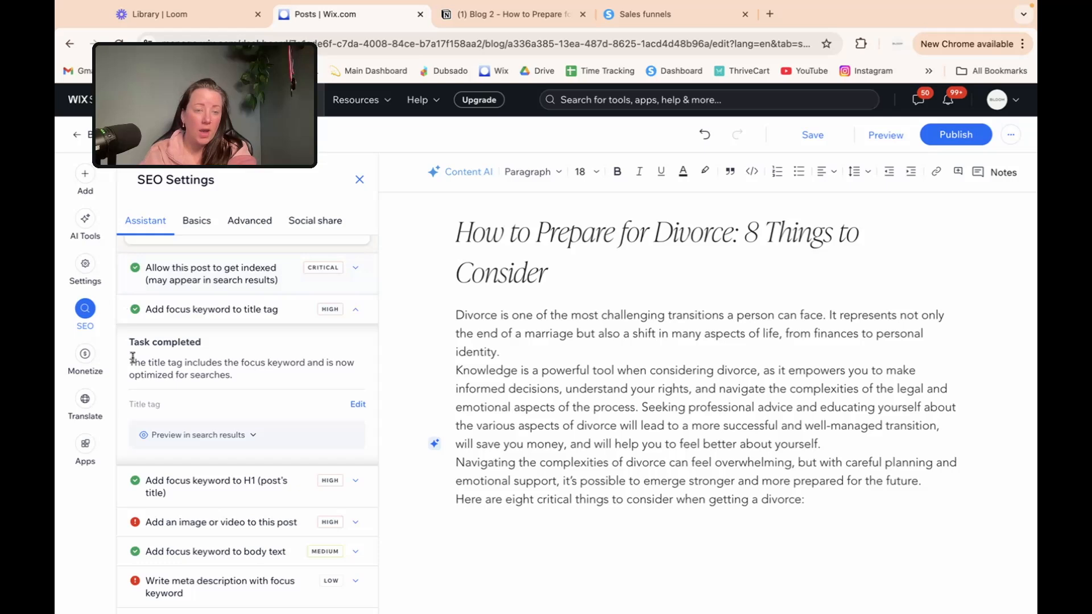
# Step: Check the search preview and H1 task, then add an empty paragraph after the intro line
pyautogui.click(248, 436)
pyautogui.scroll(-2, 249, 436)
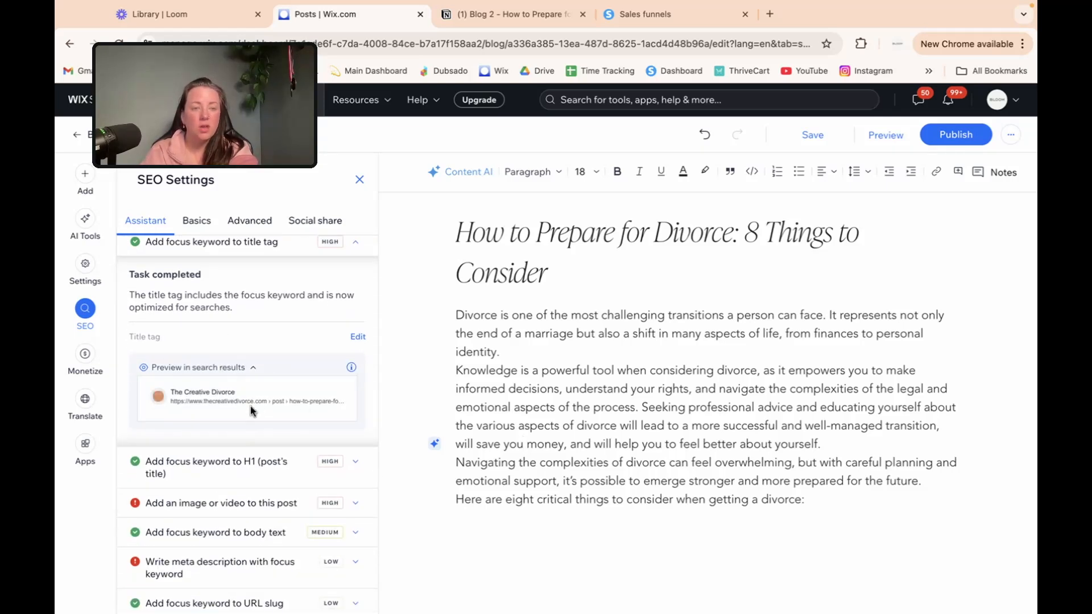
pyautogui.scroll(-3, 185, 357)
pyautogui.click(183, 356)
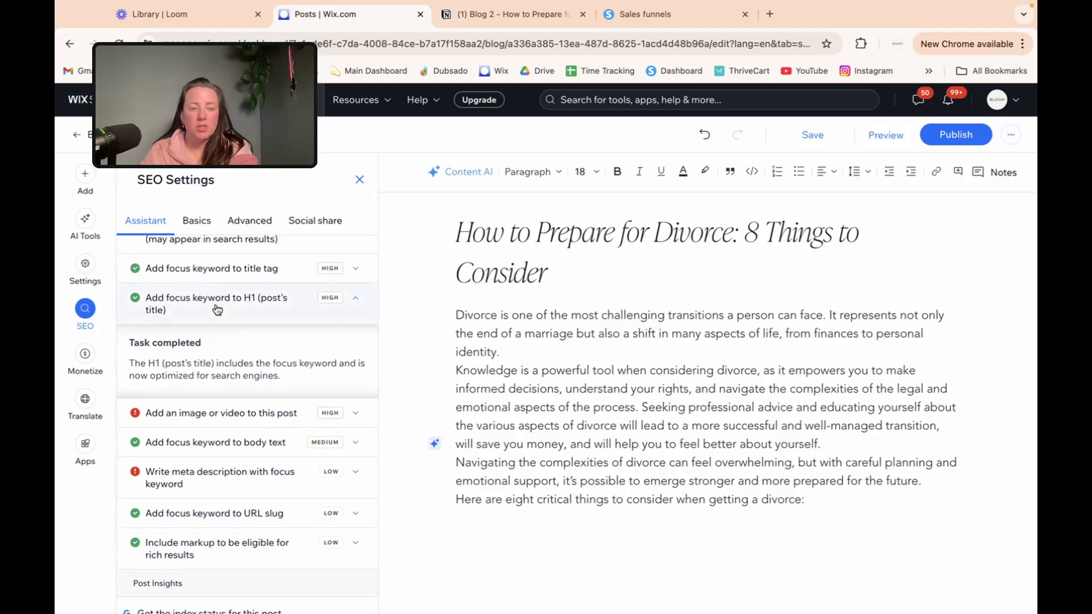
pyautogui.click(218, 310)
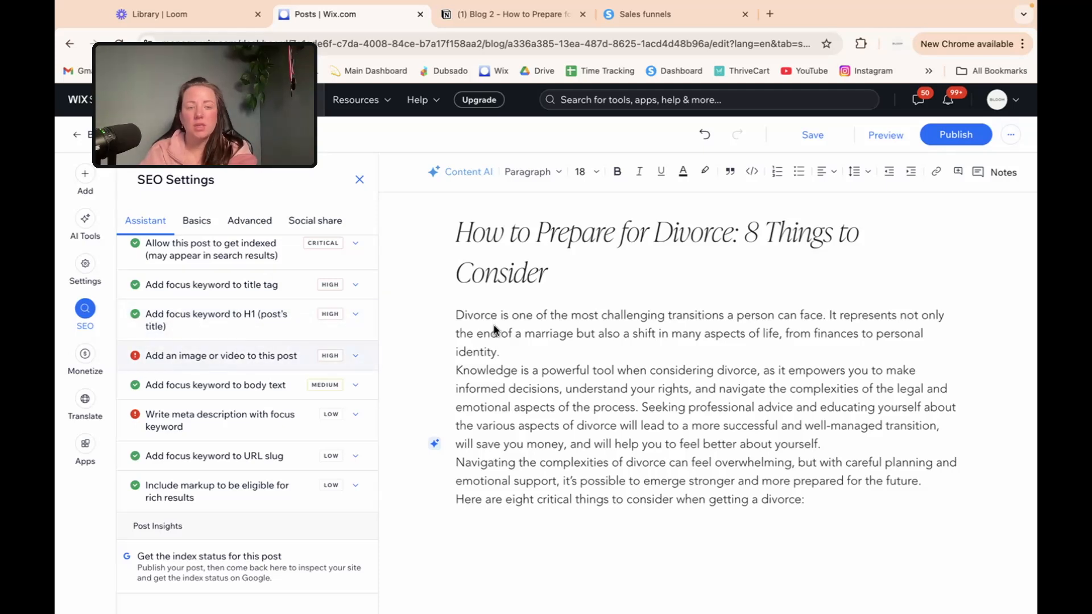
pyautogui.scroll(-3, 494, 329)
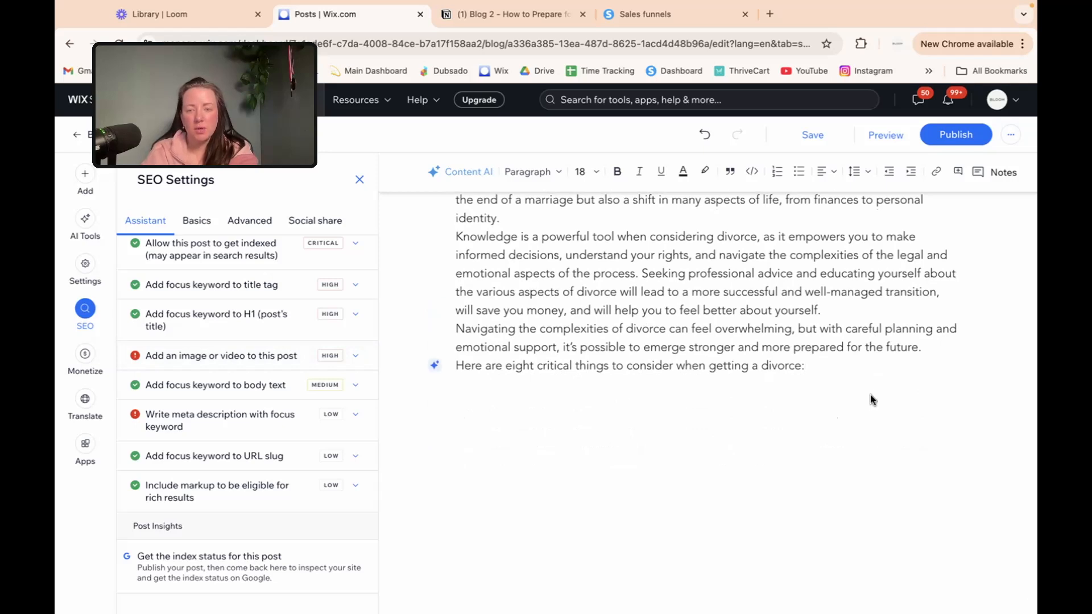
pyautogui.press('Return')
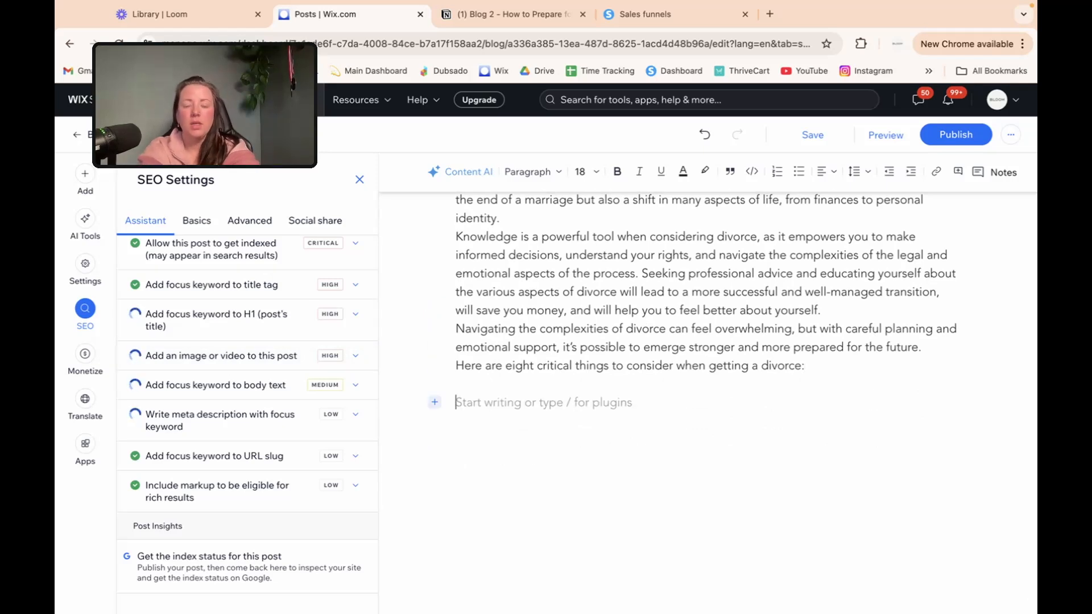
# Step: Insert the pexels couple photo below the intro with alt text 'couple preparing for divorce'
pyautogui.write('/')
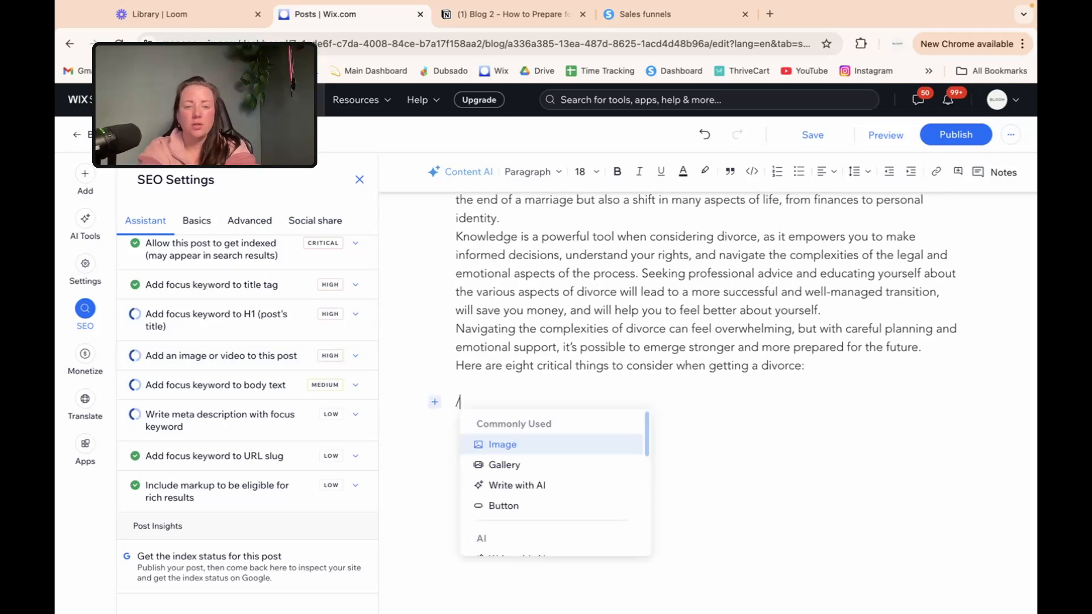
pyautogui.click(611, 453)
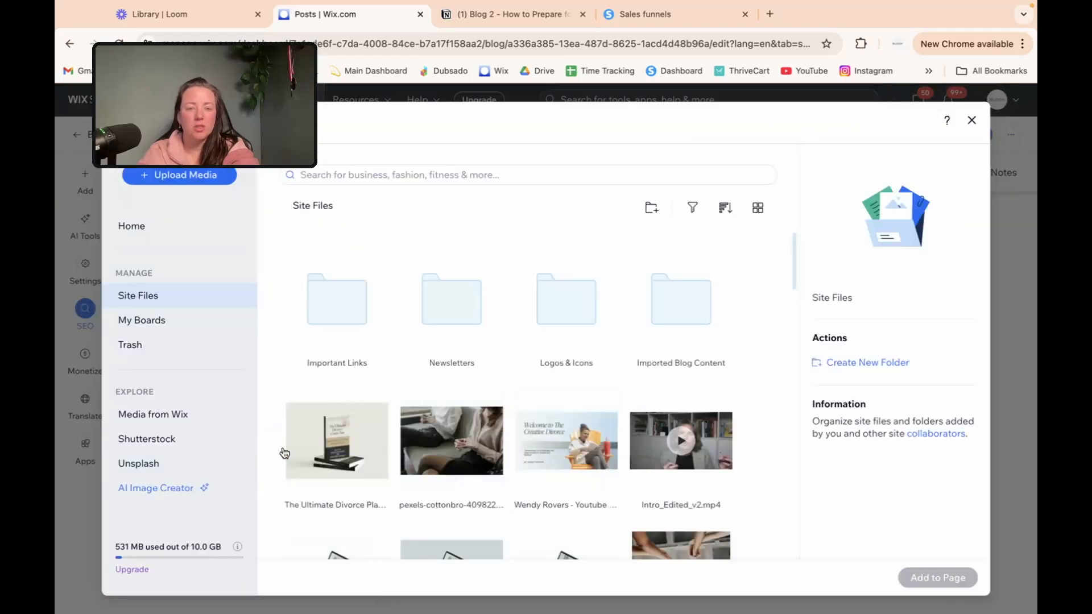
pyautogui.doubleClick(452, 441)
pyautogui.click(747, 256)
pyautogui.click(883, 408)
pyautogui.write('couple preparing for divorce')
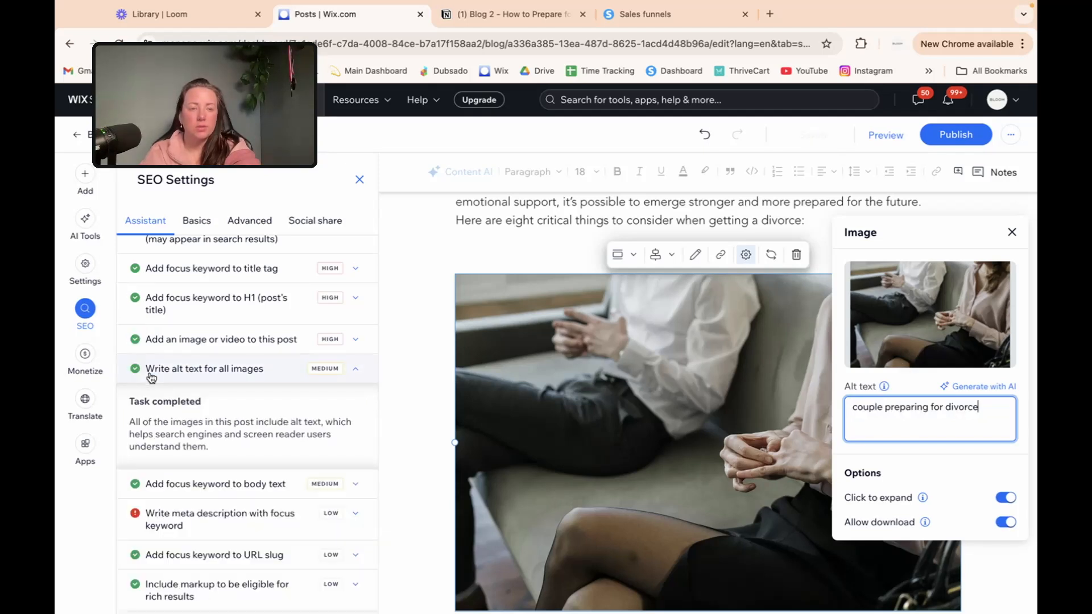
pyautogui.scroll(-2, 171, 376)
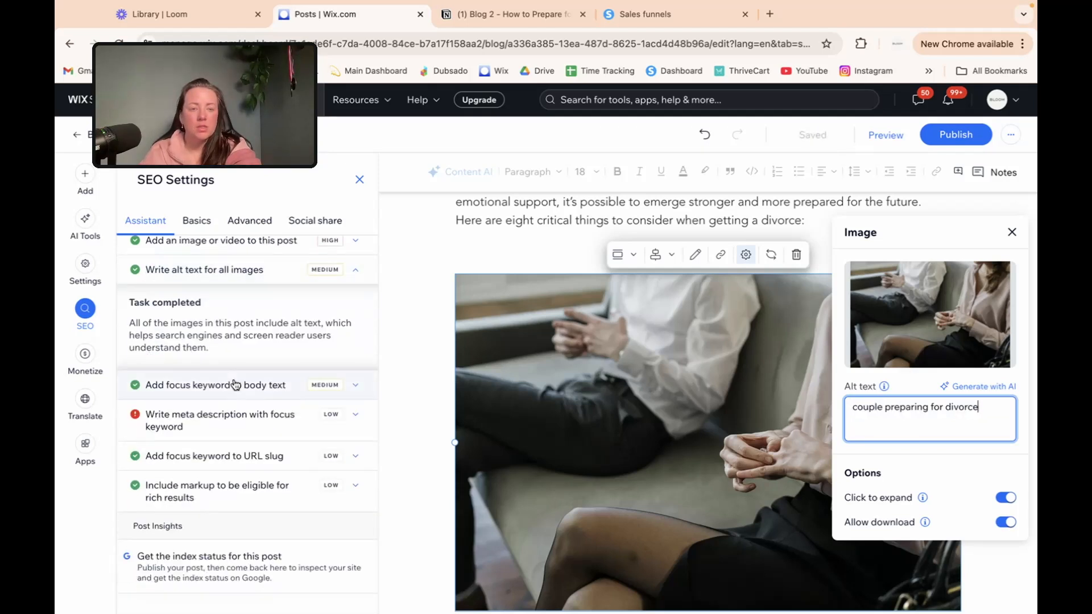
pyautogui.click(218, 420)
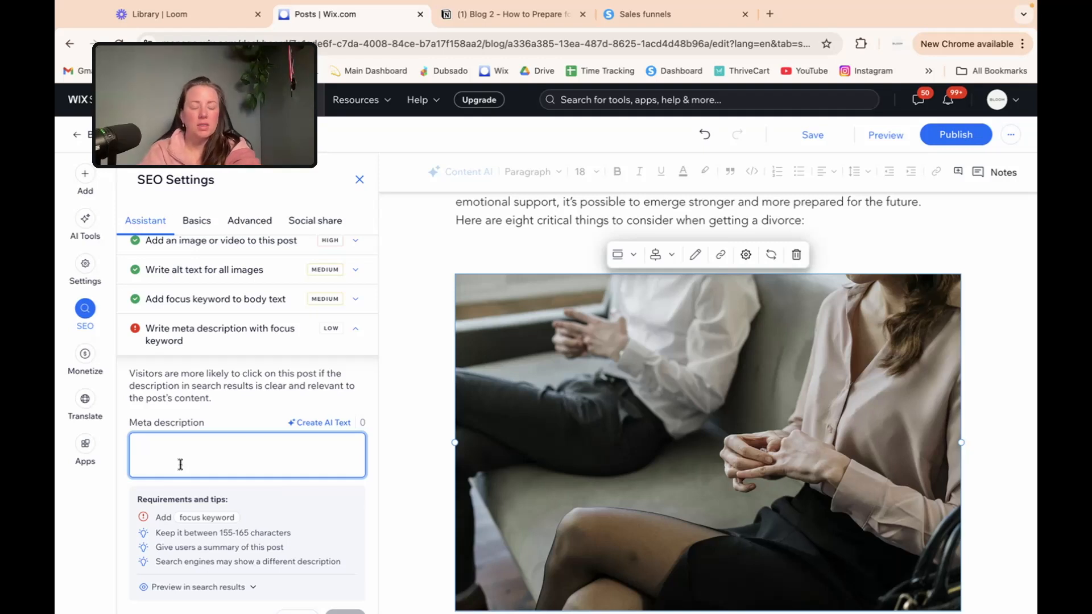
# Step: Apply the first AI-suggested 147-character meta description as the post's meta description
pyautogui.click(331, 426)
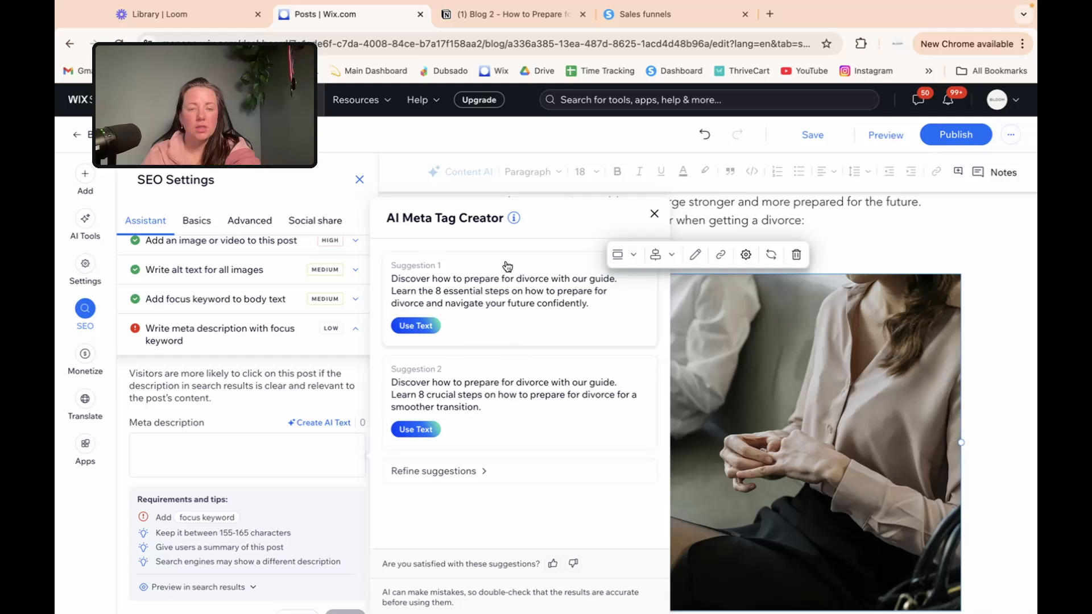
pyautogui.click(421, 326)
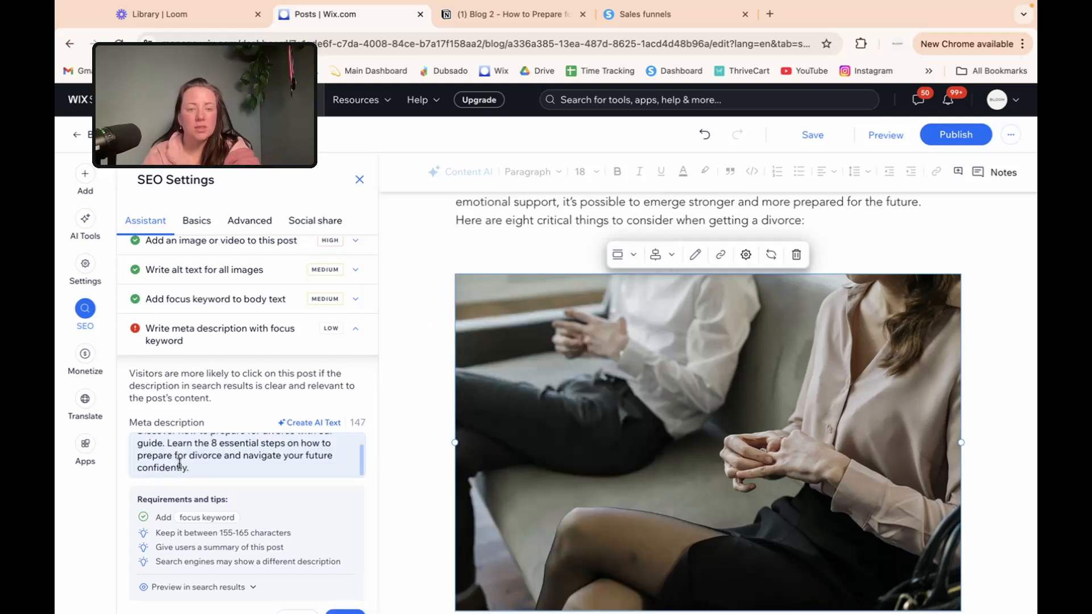
pyautogui.scroll(1, 170, 444)
pyautogui.scroll(-2, 169, 444)
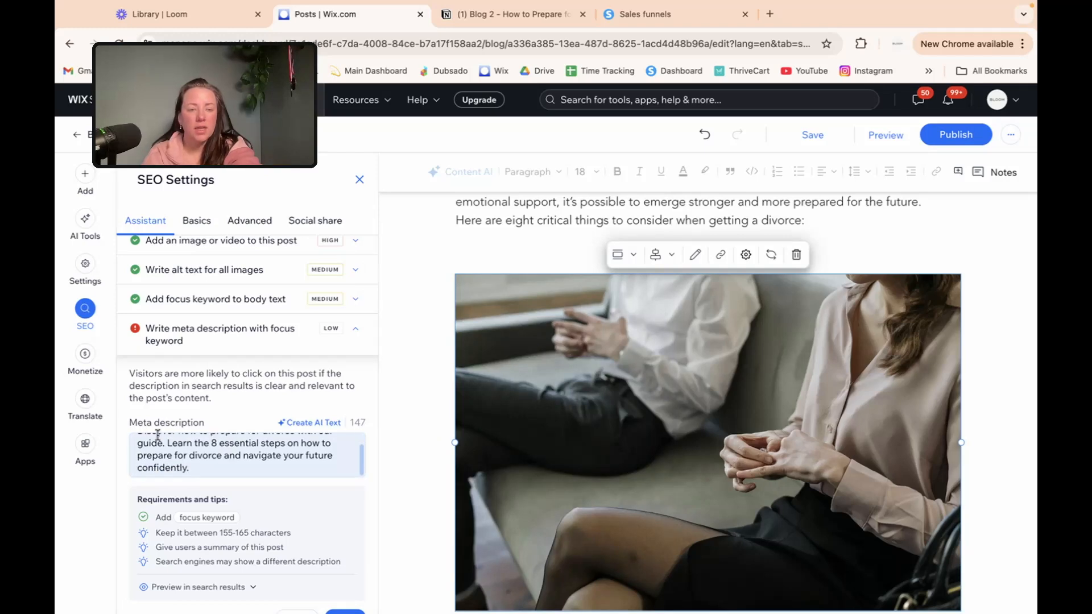
pyautogui.scroll(-3, 299, 387)
pyautogui.scroll(-1, 349, 358)
pyautogui.click(345, 415)
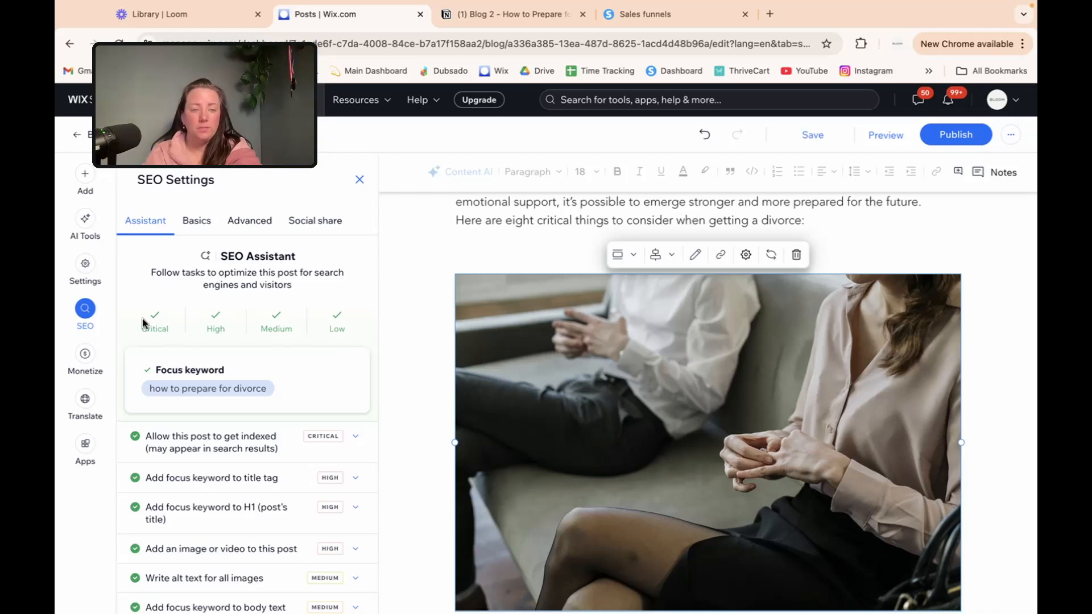
pyautogui.scroll(-2, 302, 330)
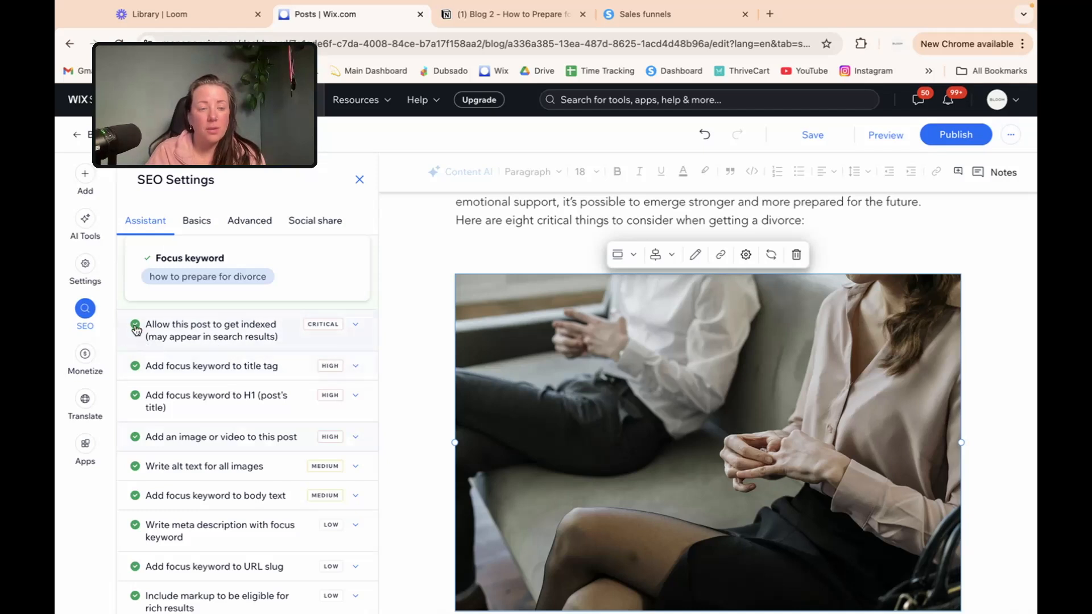
pyautogui.scroll(-1, 144, 464)
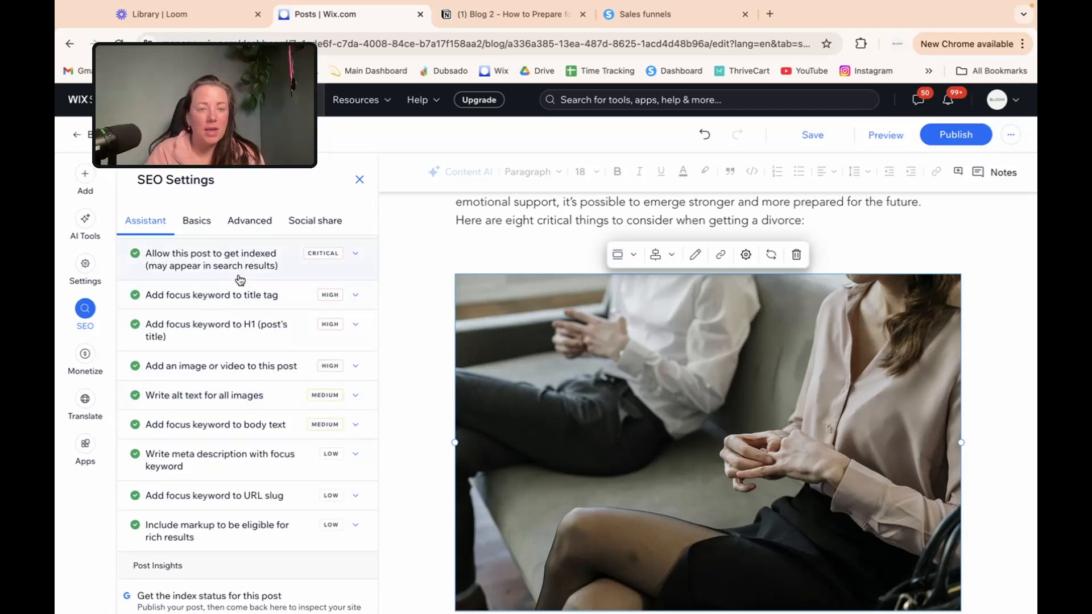
pyautogui.click(242, 294)
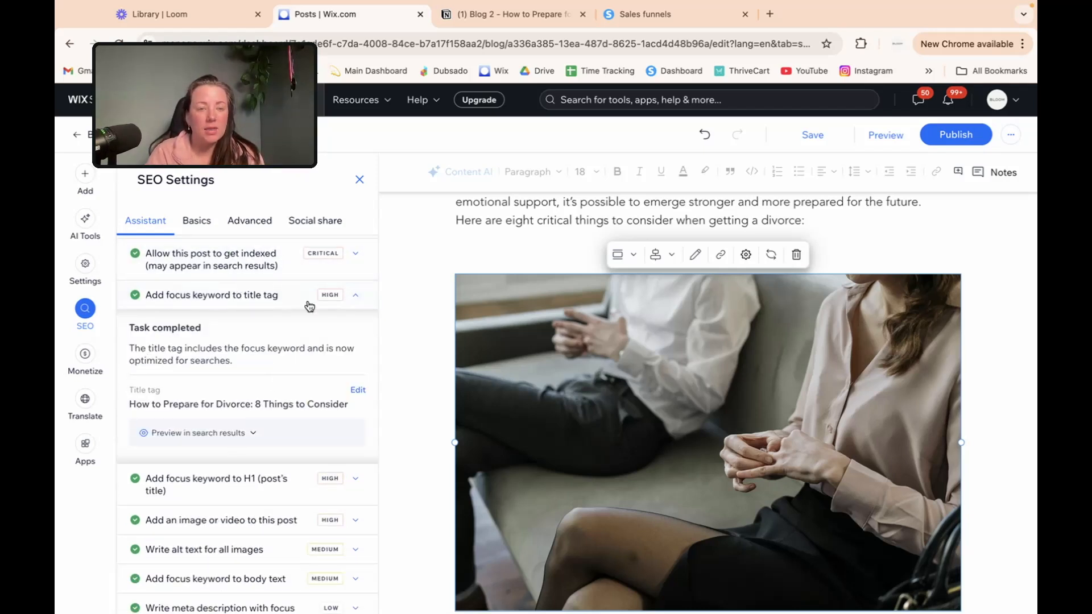
pyautogui.click(283, 296)
pyautogui.click(243, 366)
pyautogui.scroll(-2, 239, 365)
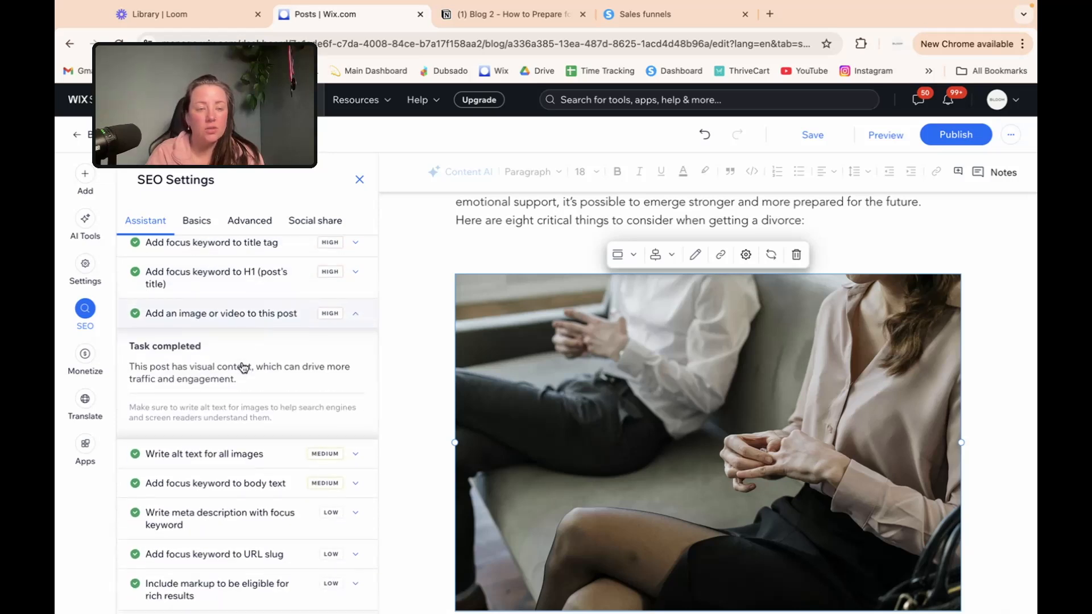
pyautogui.scroll(-2, 232, 430)
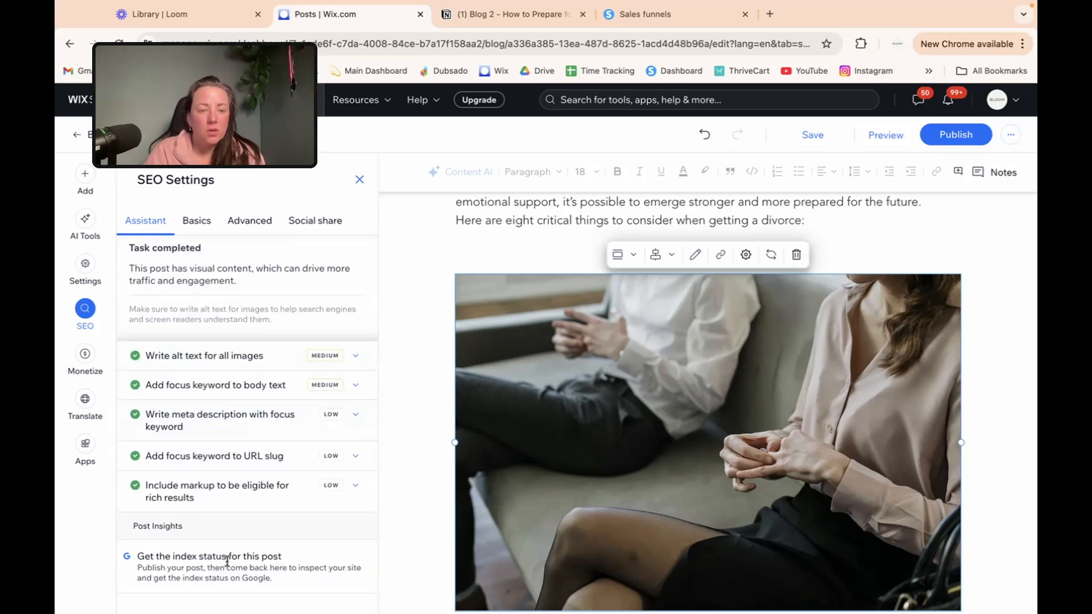
pyautogui.click(227, 485)
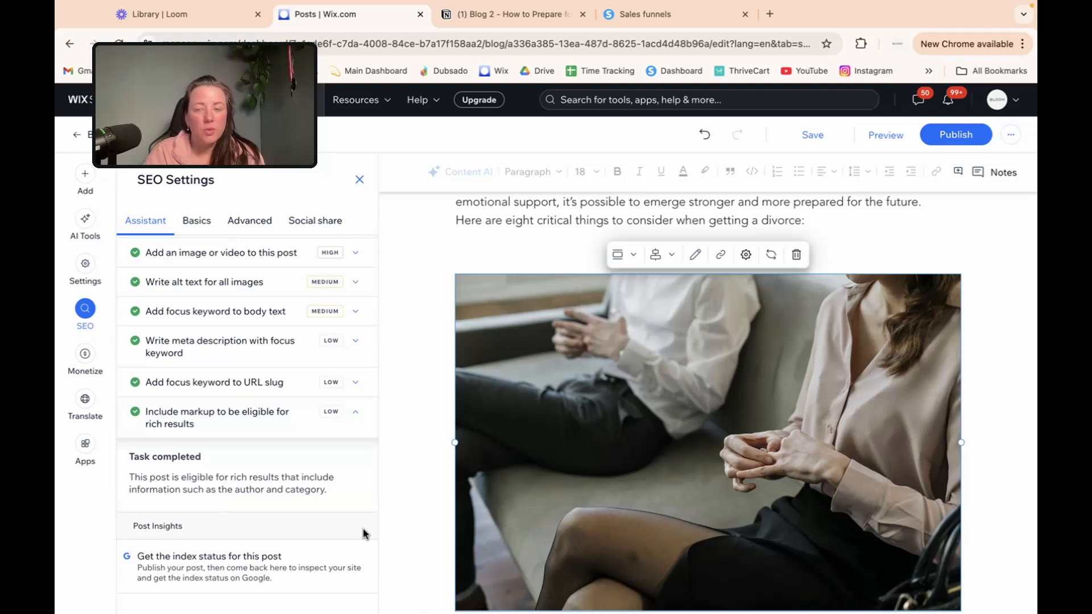